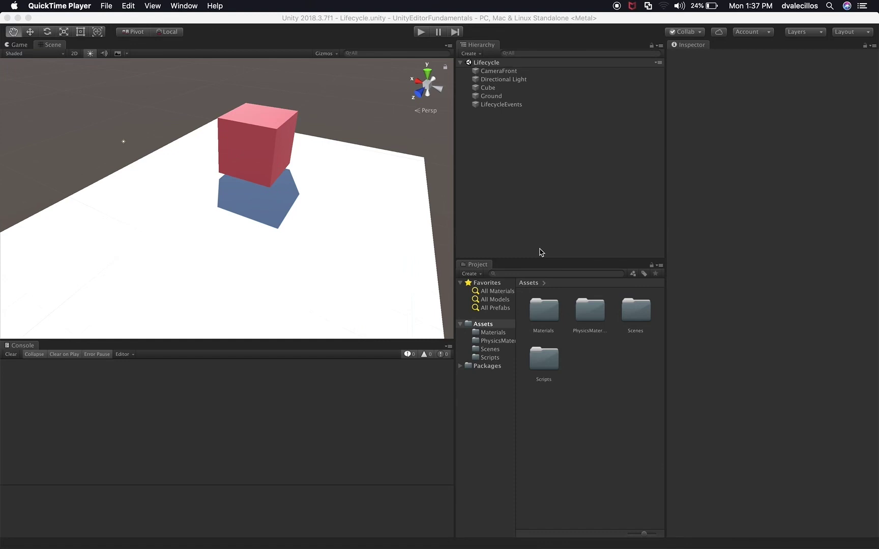
Step: Create a folder named Prefabs inside Assets
click(506, 90)
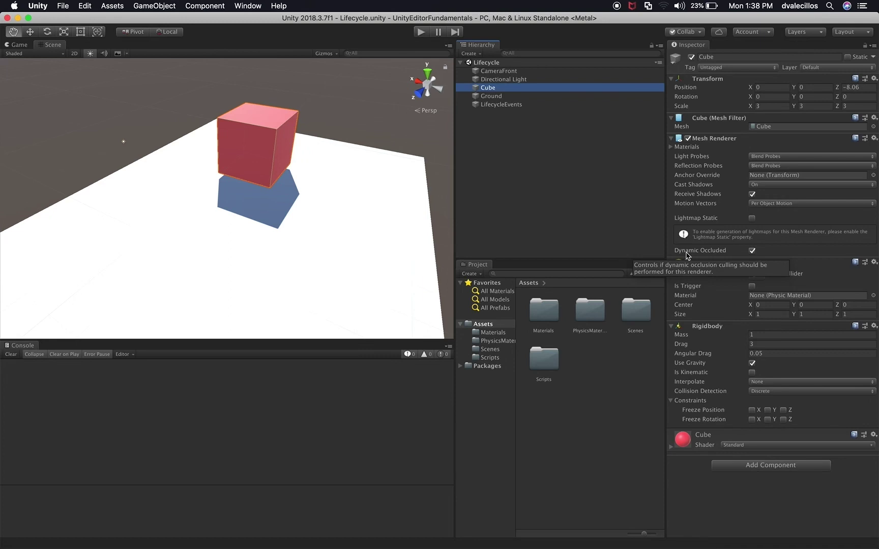
click(596, 154)
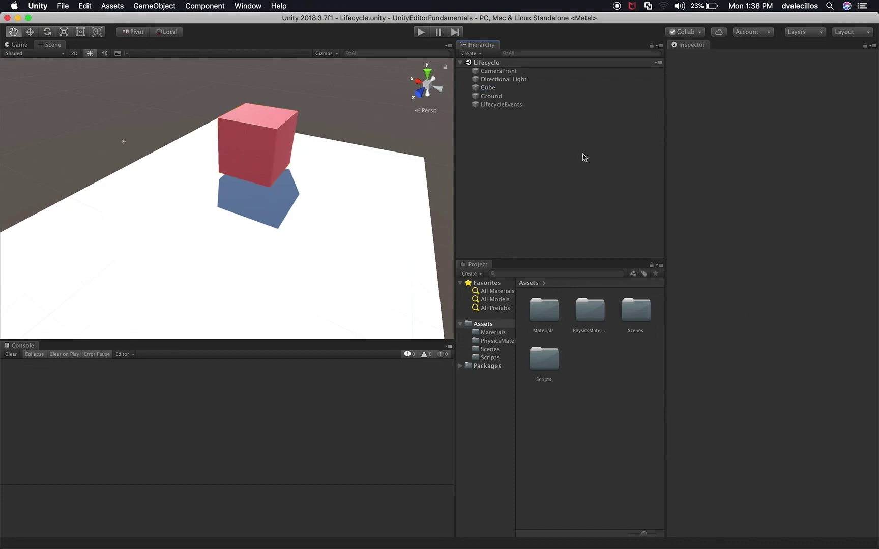
right_click(484, 328)
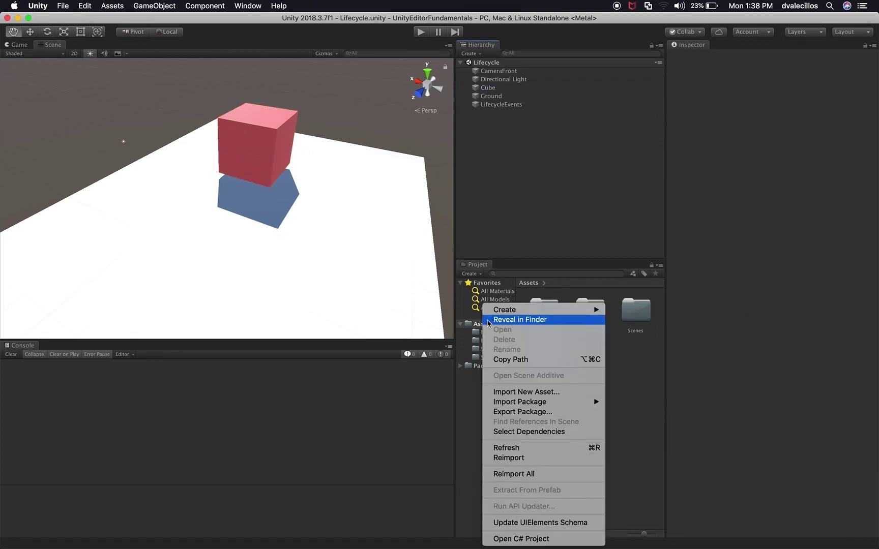
mouse_move(516, 310)
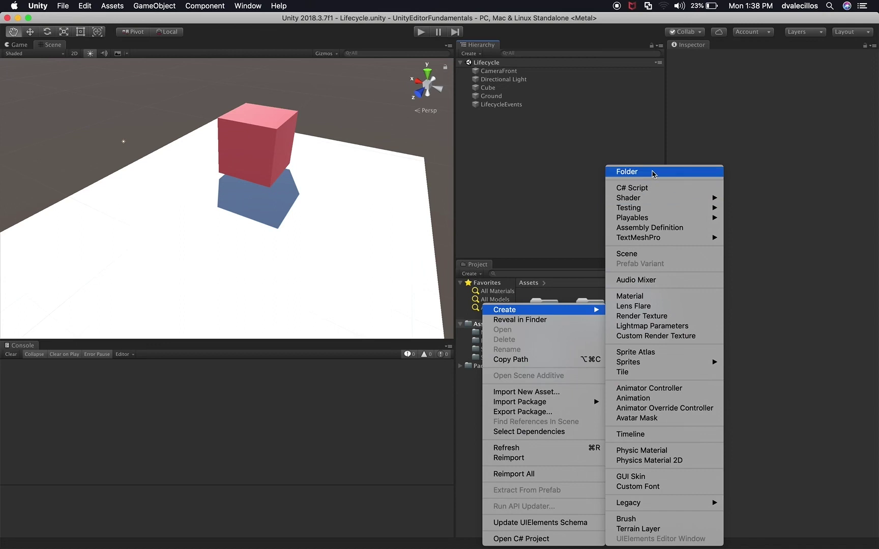
click(654, 173)
text(Prefabs)
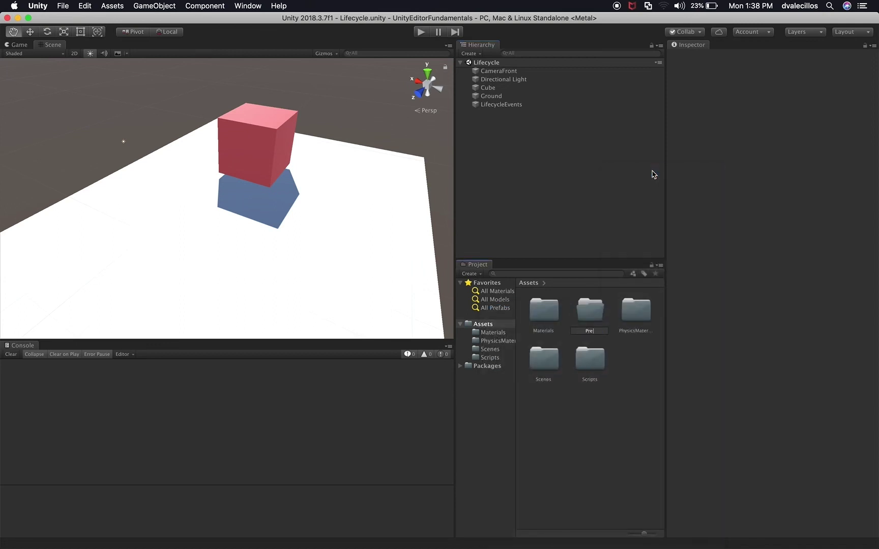
key(Return)
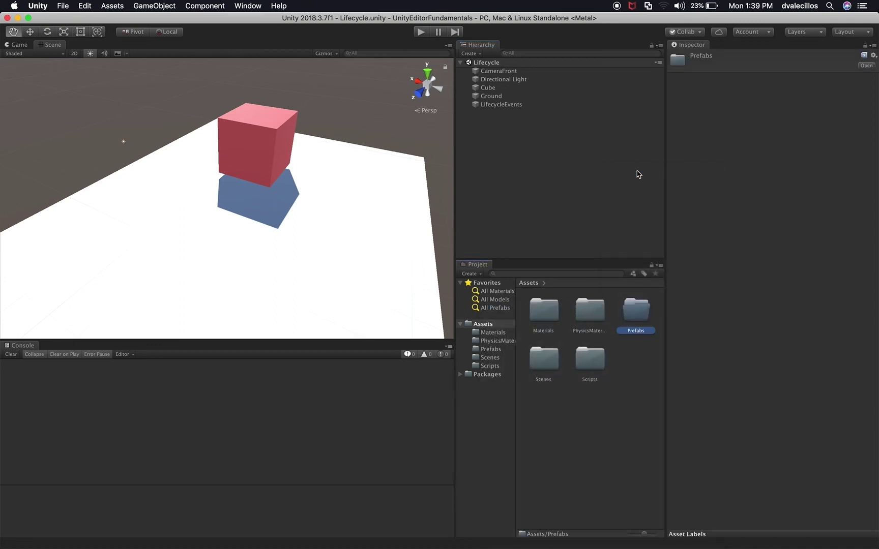
click(638, 174)
Step: Frame the Cube in the scene, run the scene to watch how the Cube behaves, and stop it
click(489, 89)
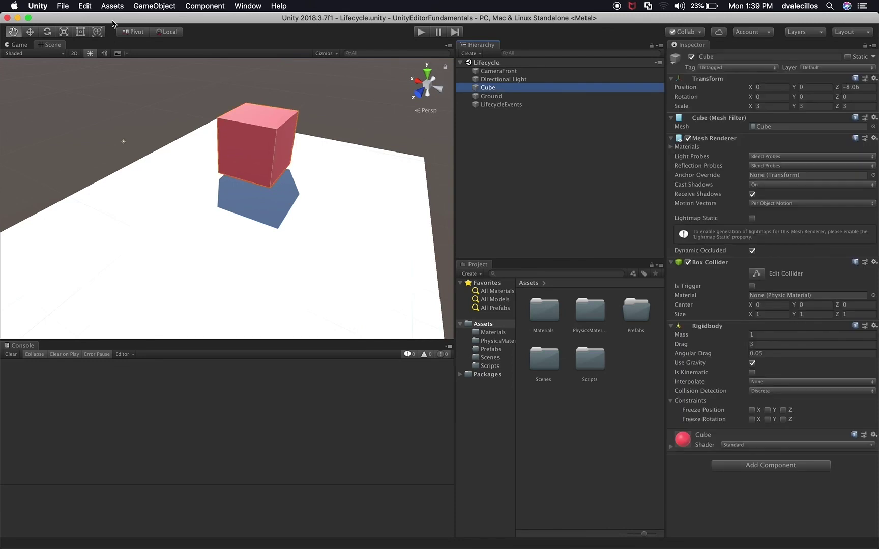
click(274, 141)
key(f)
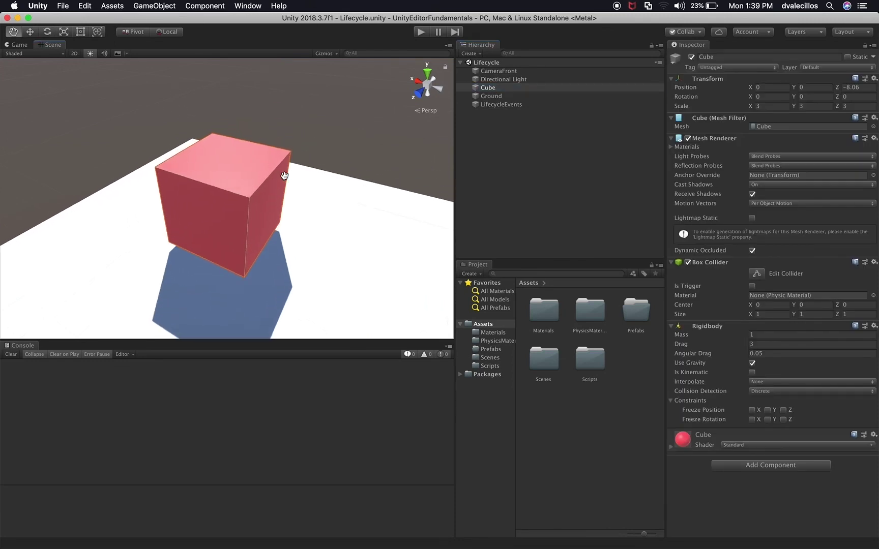
alt+drag(252, 222, 306, 210)
key(w)
key(e)
key(super+z)
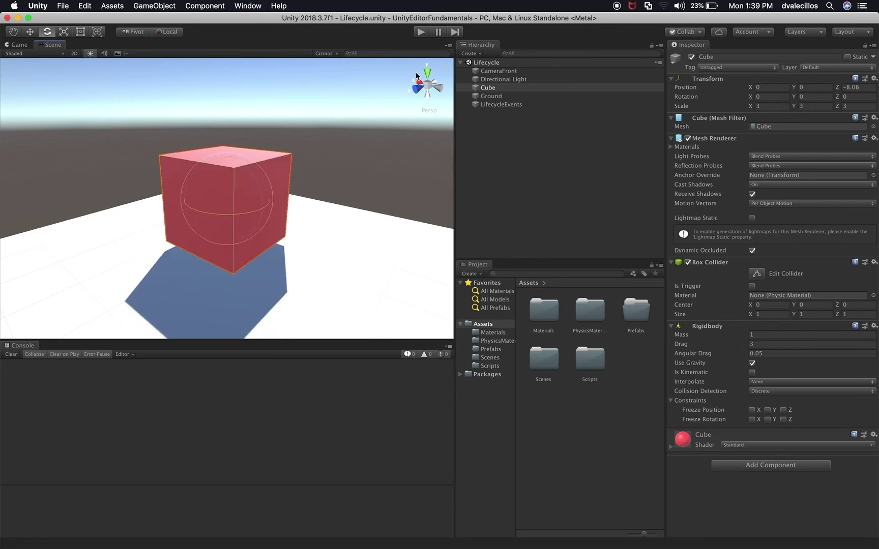
scroll(322, 224, down, 2)
click(421, 31)
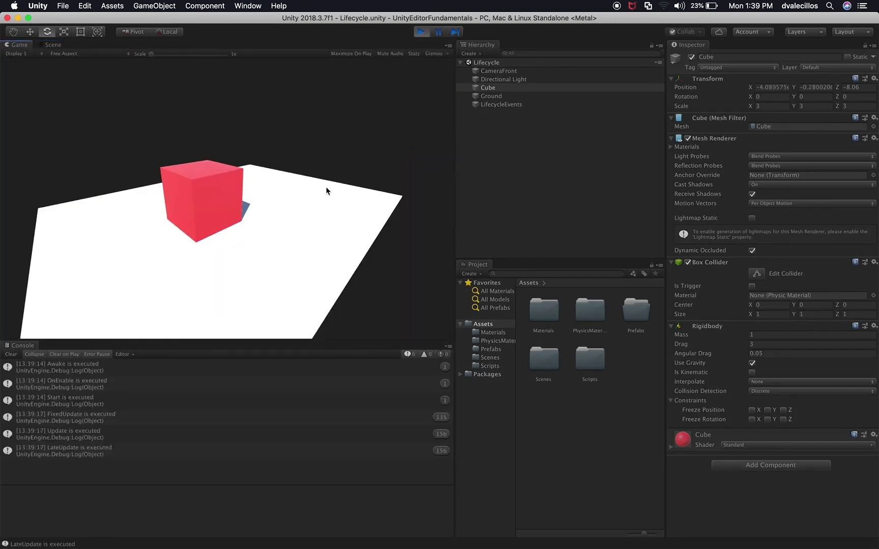
click(421, 31)
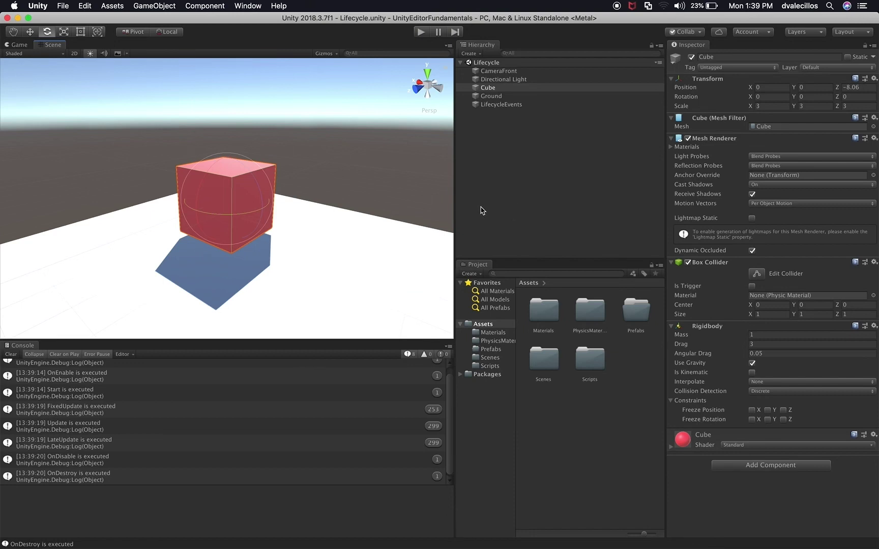
Step: Make a prefab from the scene's Cube in the Prefabs folder and delete the Cube from the scene
double_click(630, 321)
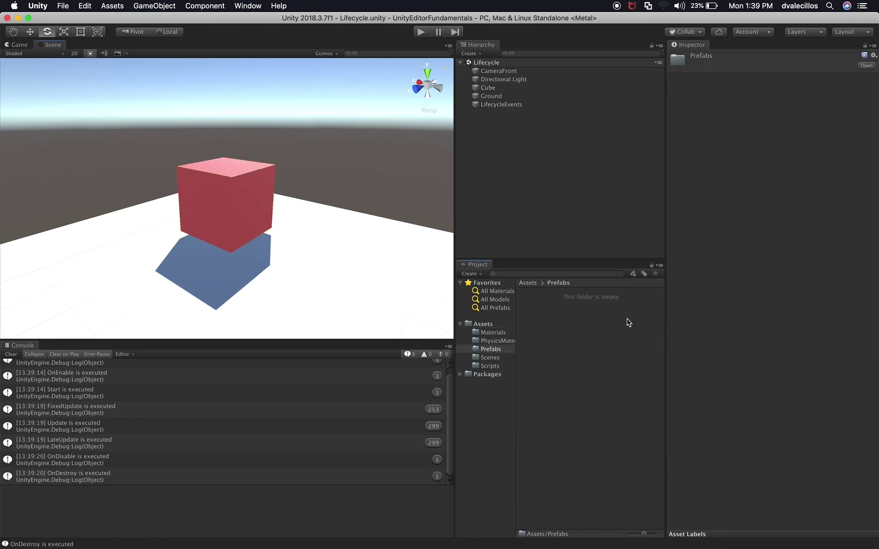
drag(496, 87, 552, 320)
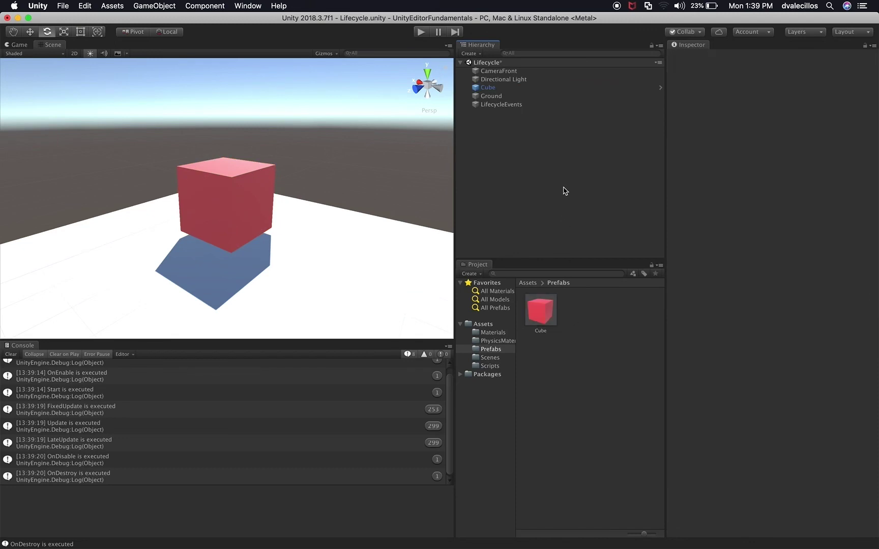
click(540, 307)
click(531, 173)
click(510, 93)
key(super+BackSpace)
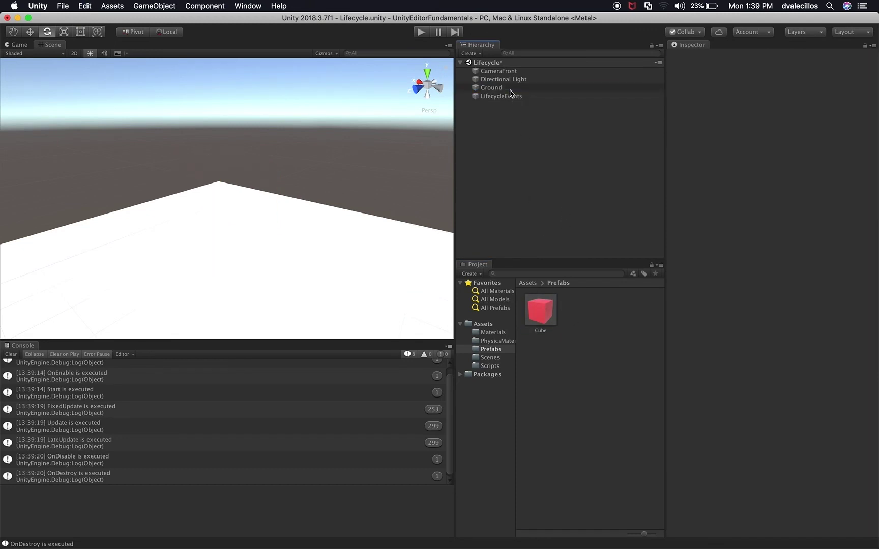
Step: Place an instance of the Cube prefab in the Lifecycle scene and delete that instance
drag(534, 312, 534, 173)
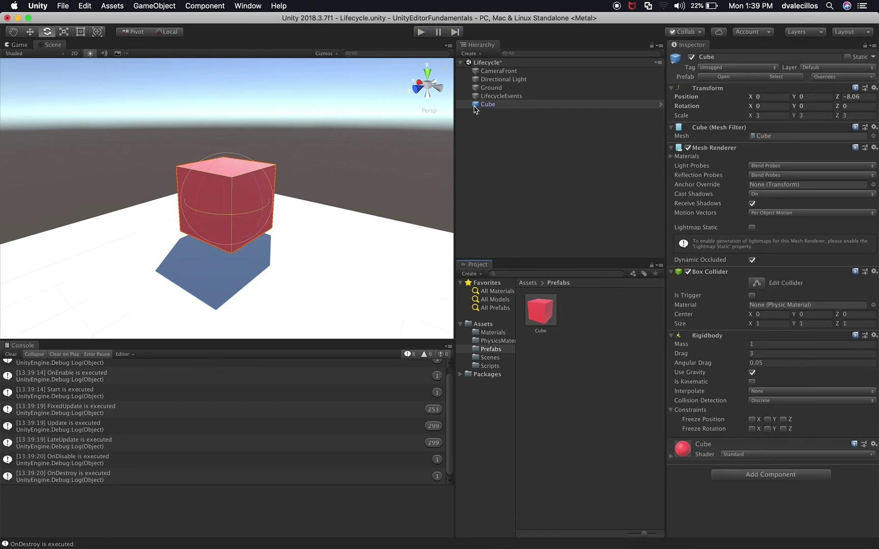
click(495, 158)
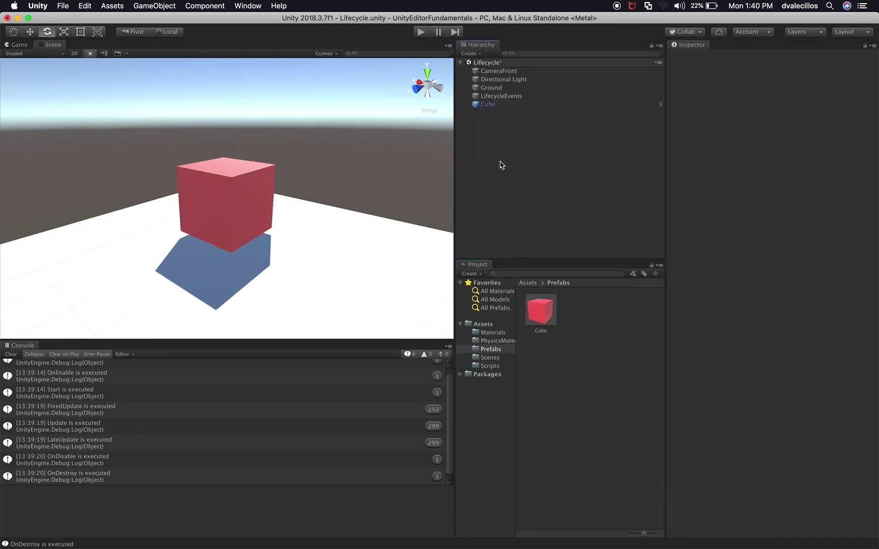
click(503, 107)
key(super+BackSpace)
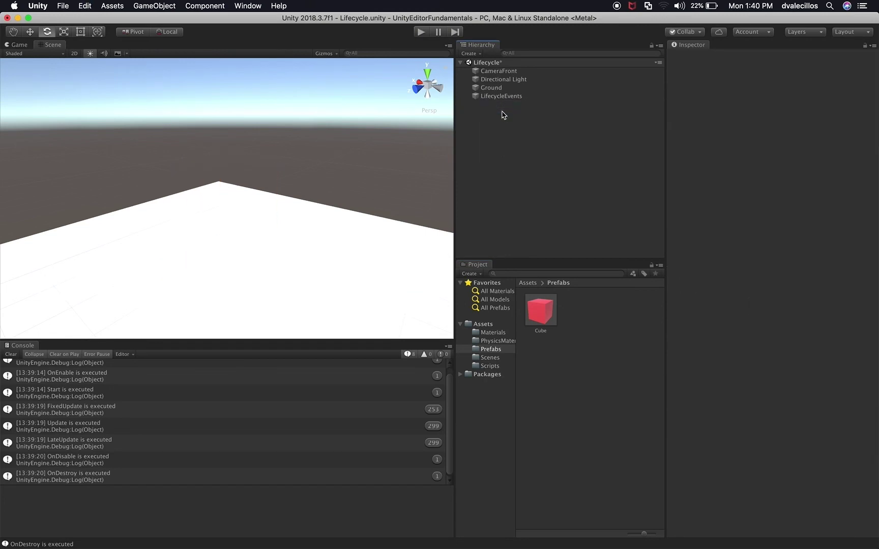
Step: Open the Cube prefab for editing, nest a copy of the cube under its root and raise it to about Y 1
click(549, 312)
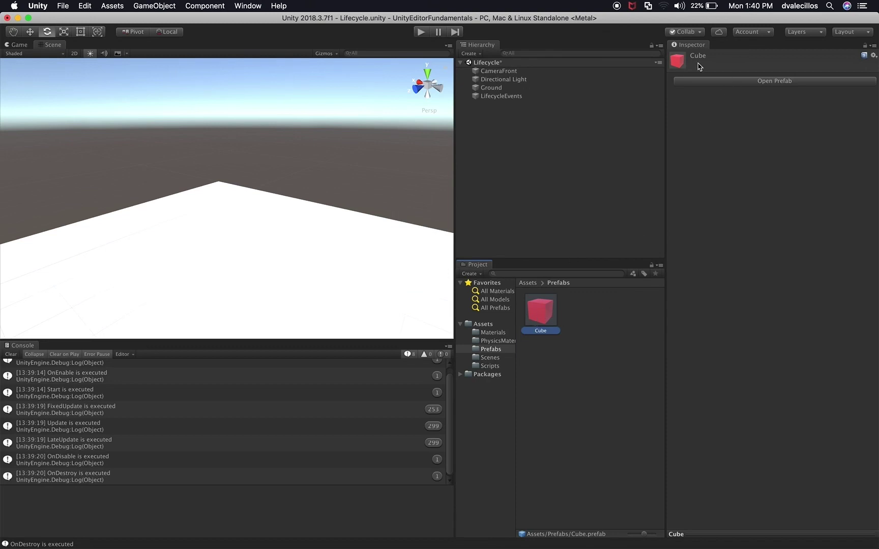
click(706, 82)
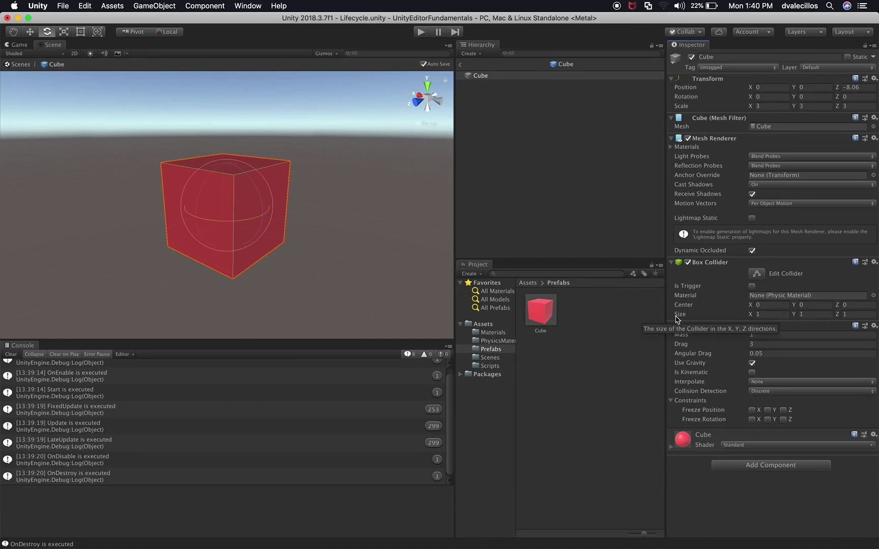
click(511, 95)
click(495, 79)
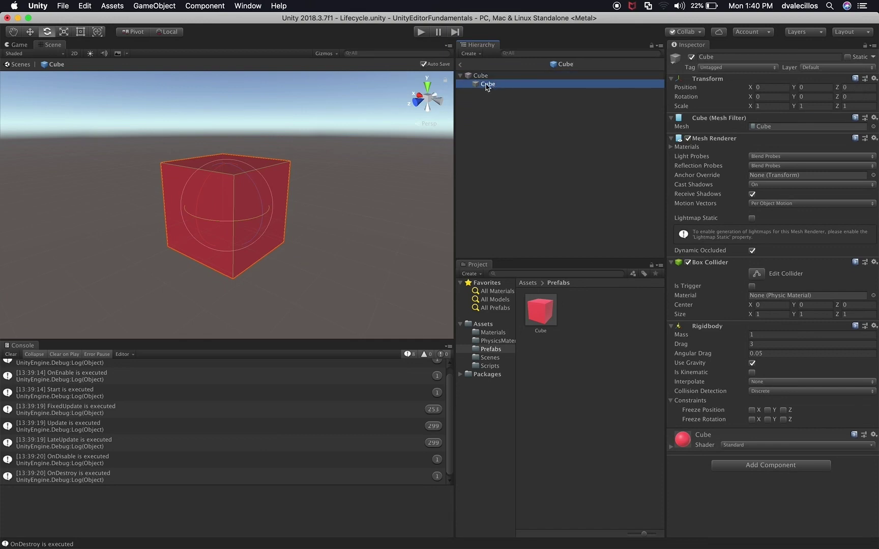
key(w)
drag(226, 165, 234, 92)
scroll(268, 153, down, 3)
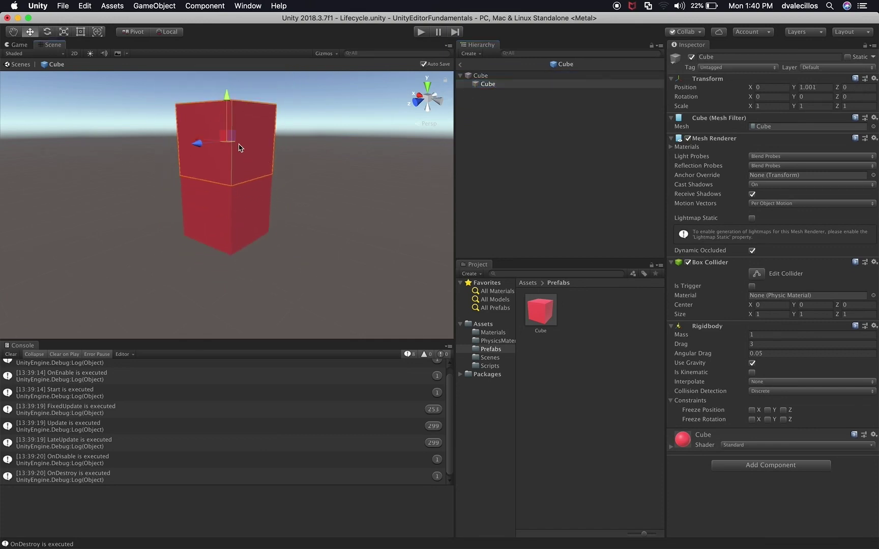
Step: Scale the nested cube uniformly to about 0.43, lower it to about Y 0.98, and return to the scene
key(r)
drag(228, 140, 201, 148)
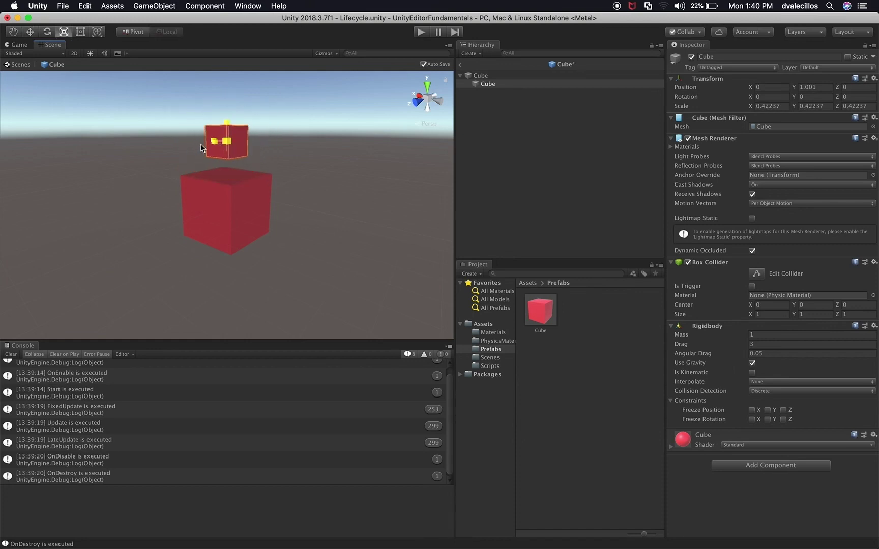
key(w)
mouse_move(230, 101)
mouse_down()
mouse_move(227, 84)
mouse_move(225, 100)
mouse_up()
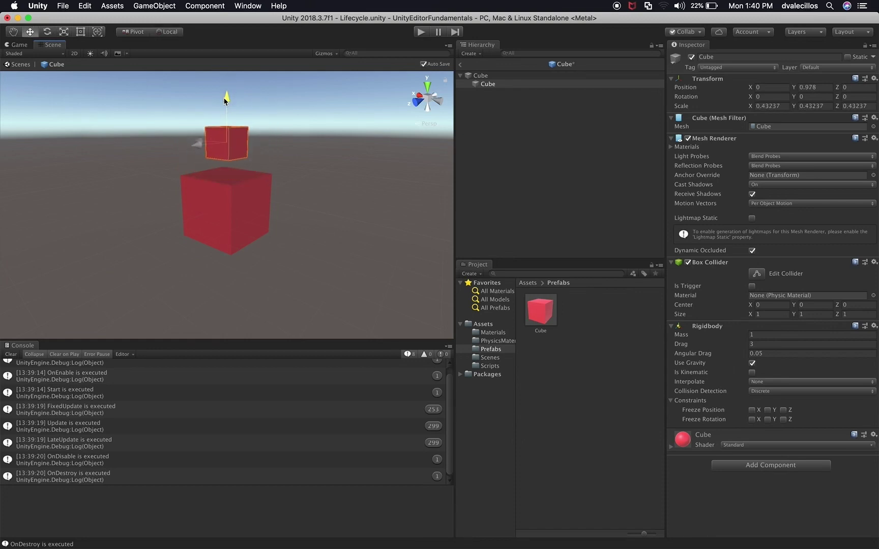
click(498, 79)
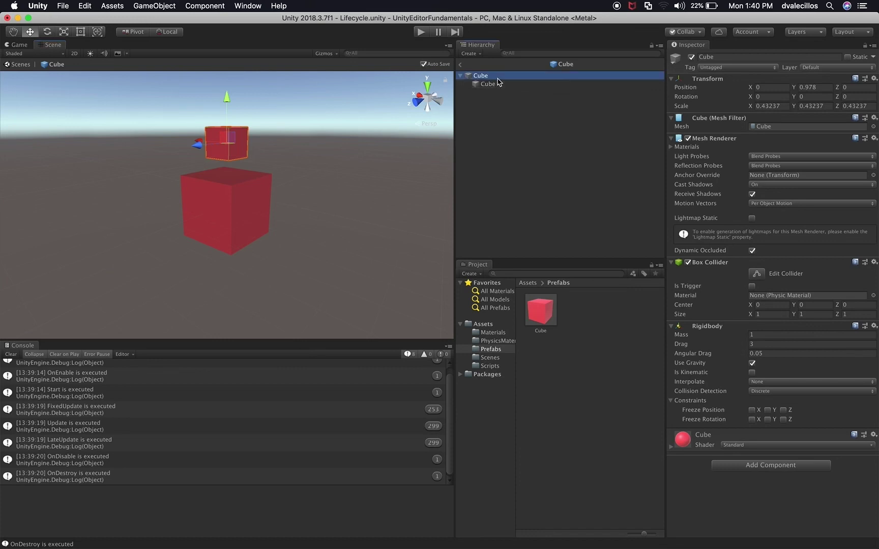
click(504, 84)
click(512, 77)
click(460, 64)
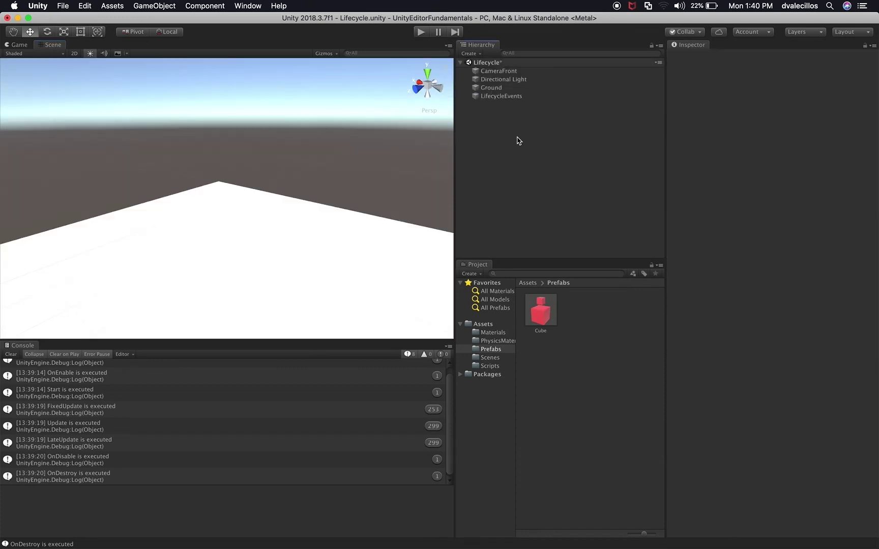
Step: Place an instance of the edited Cube prefab in the Lifecycle scene and expand it to inspect its nested cube
drag(540, 312, 550, 206)
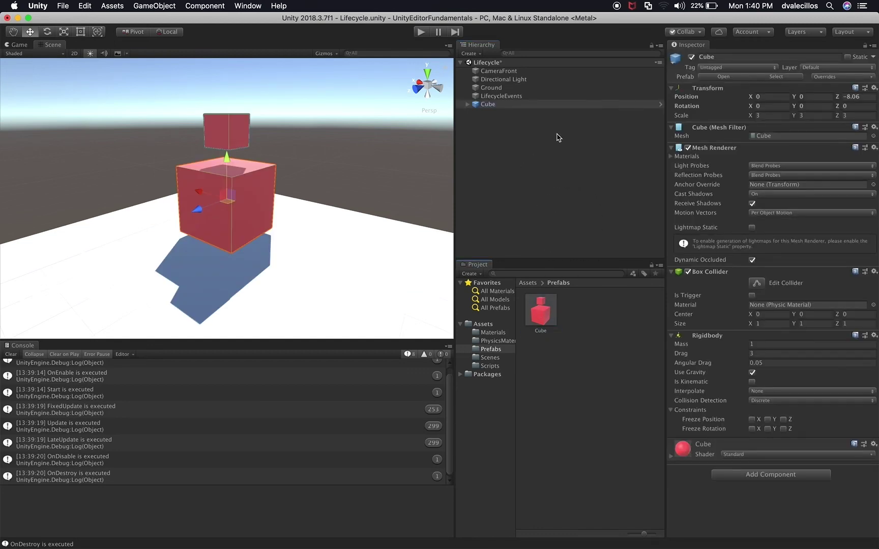
click(467, 106)
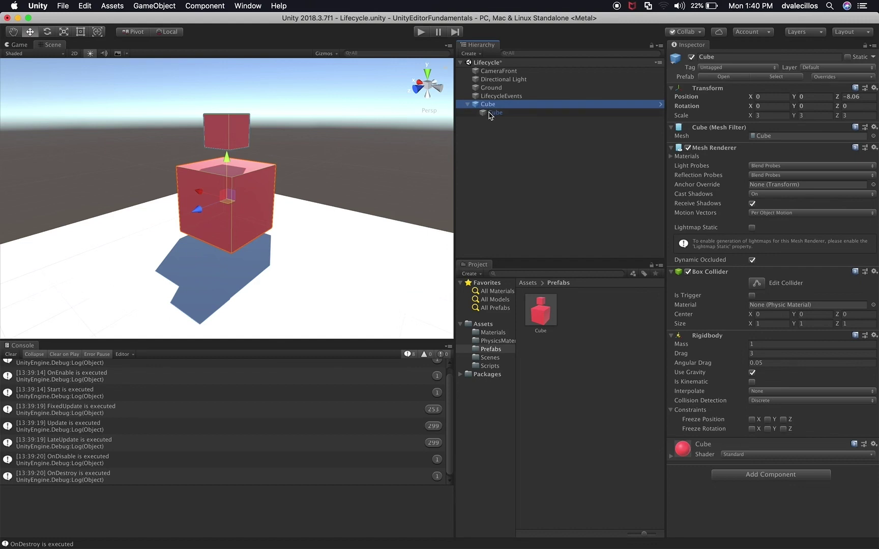
click(491, 115)
click(502, 151)
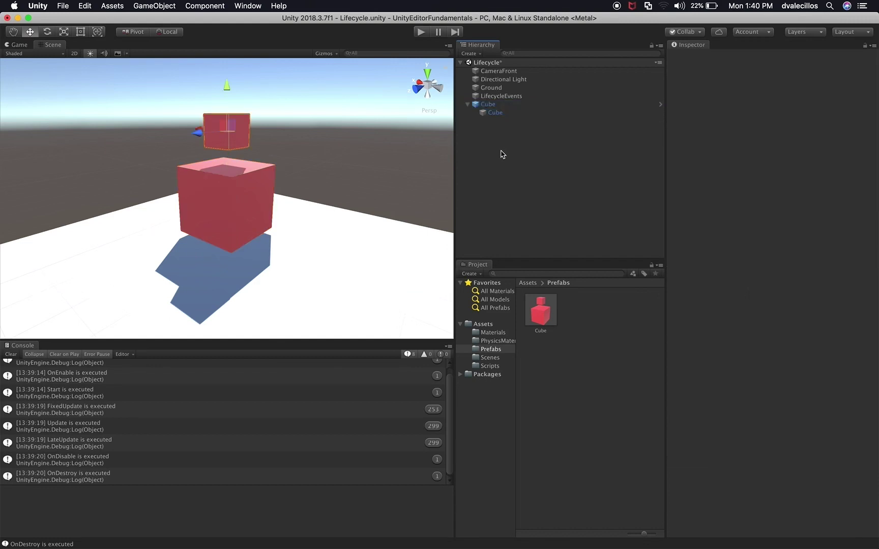
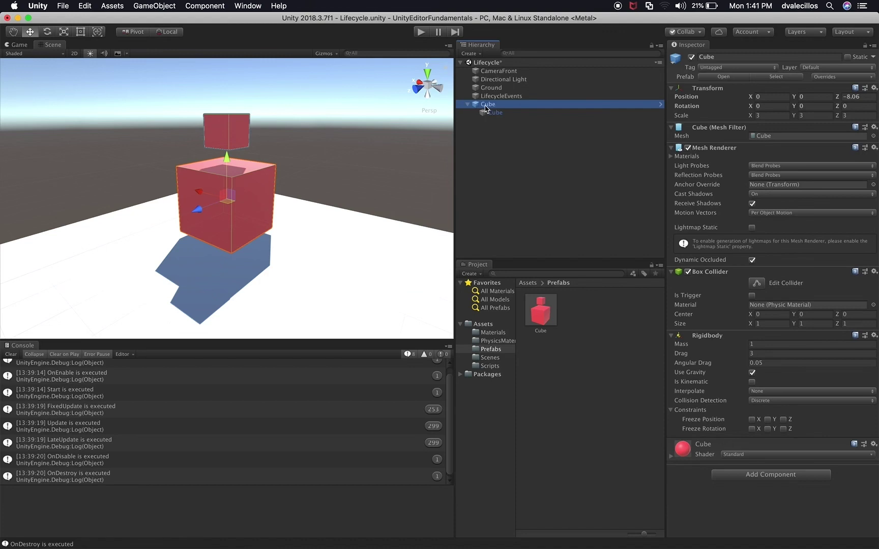
Step: Create a new script named PrefabScript and add it to the parent Cube instance in the scene
drag(492, 109, 492, 109)
click(722, 476)
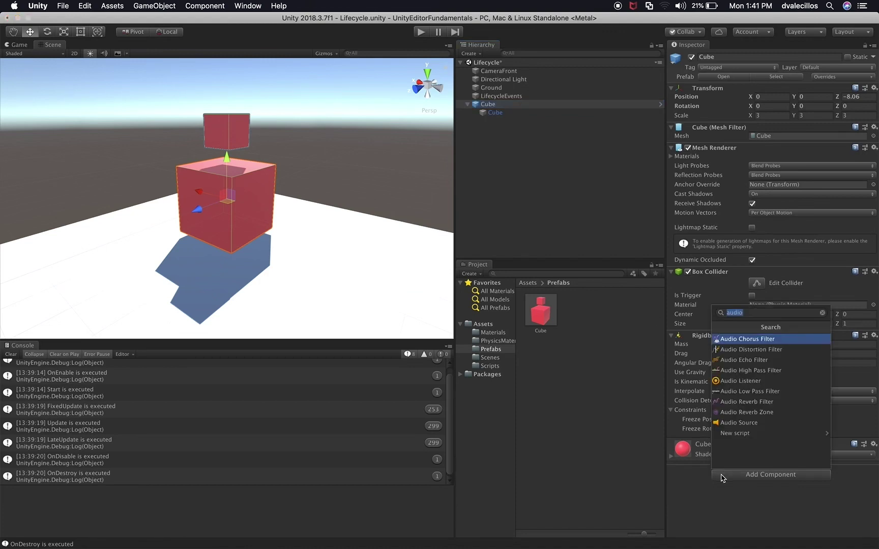
click(746, 437)
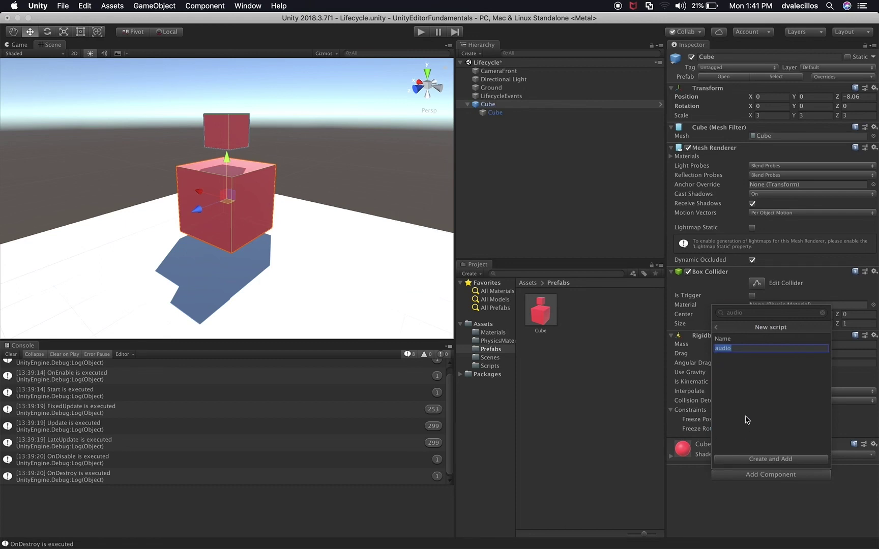
text(PrefabScript)
click(741, 461)
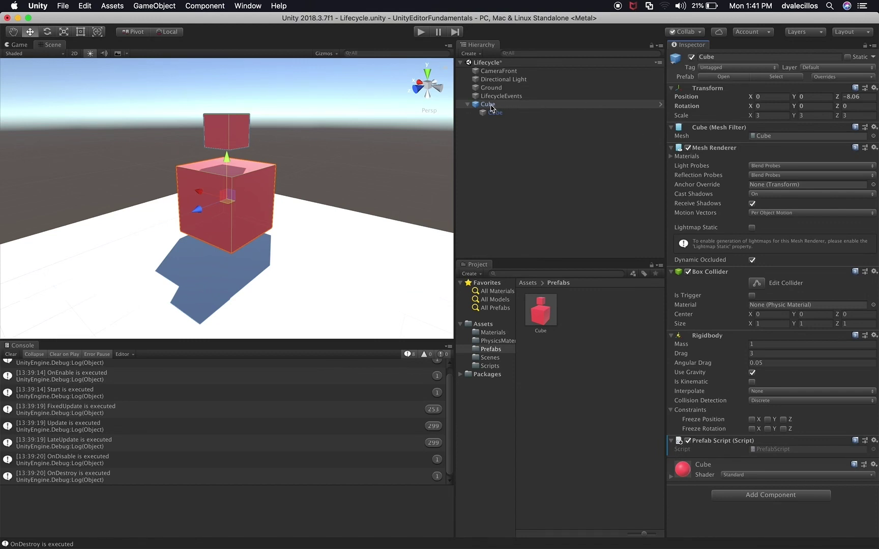
click(550, 136)
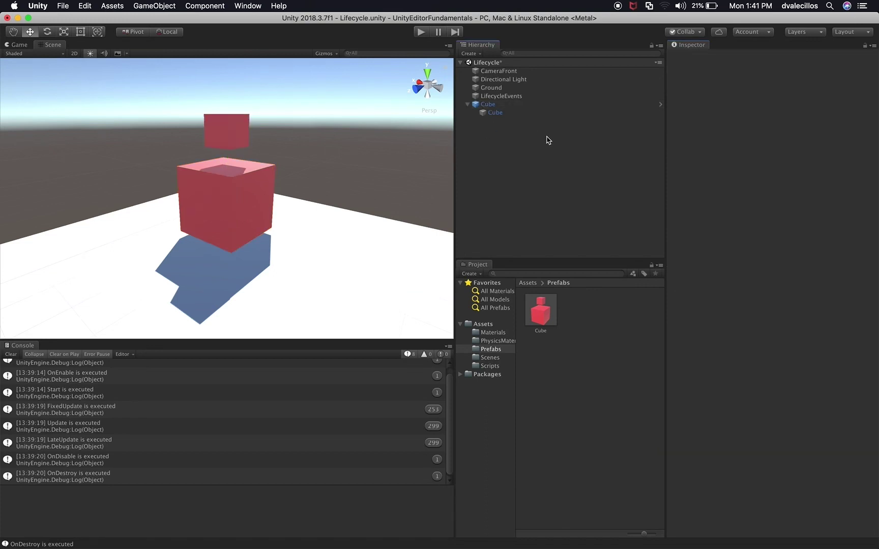
Step: Open the Cube prefab to check whether its components include the script added to the scene instance
click(541, 306)
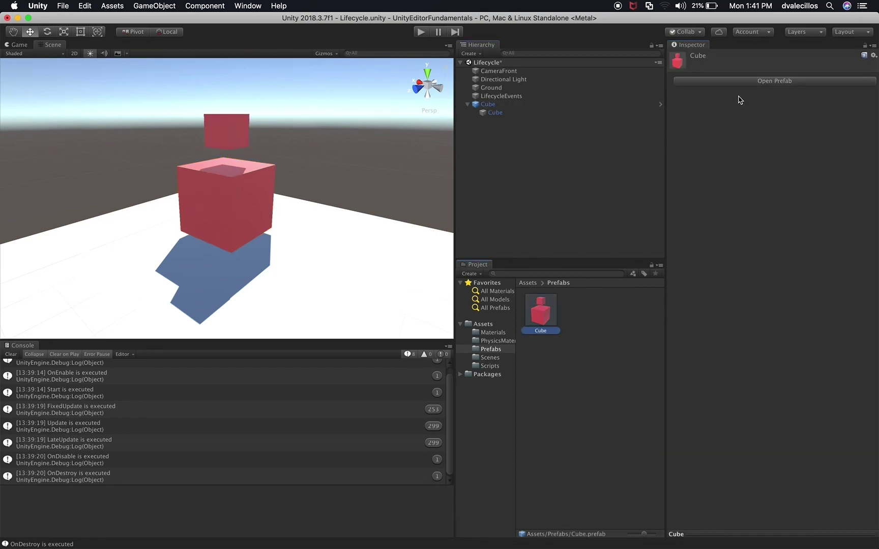
click(755, 82)
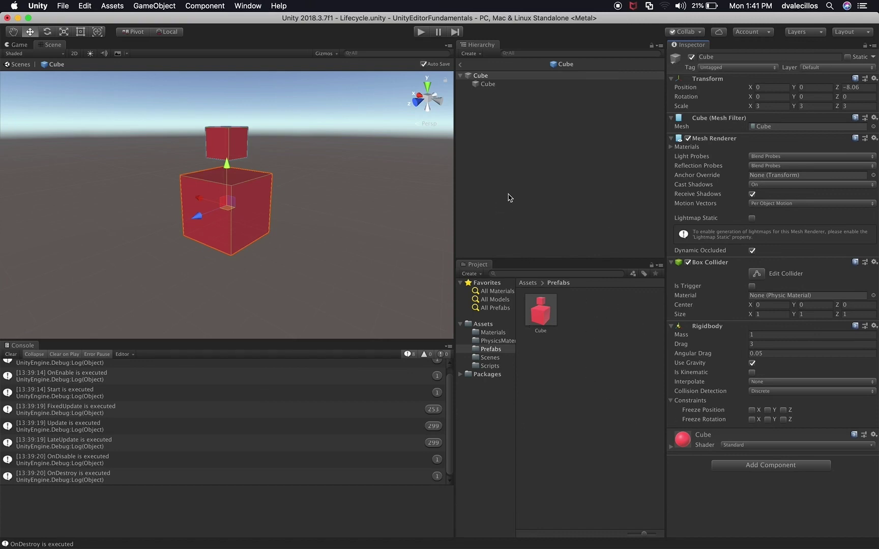
Step: Return to the scene and apply all overrides of the parent Cube instance, including its Prefab Script, to the Cube prefab
click(460, 64)
click(492, 105)
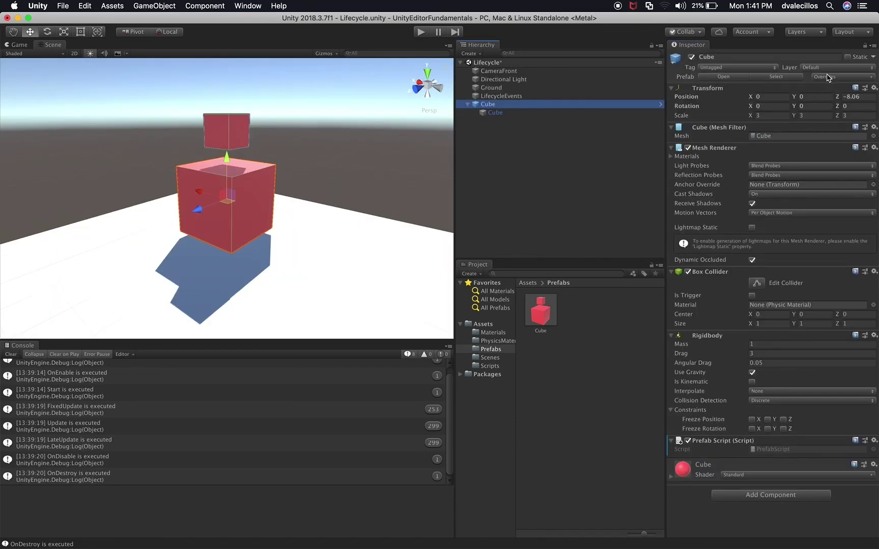
click(831, 77)
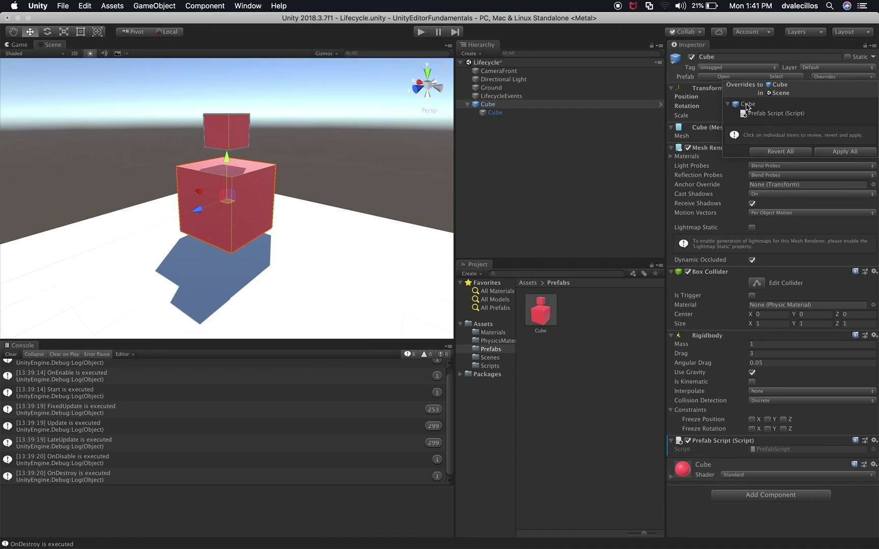
click(835, 152)
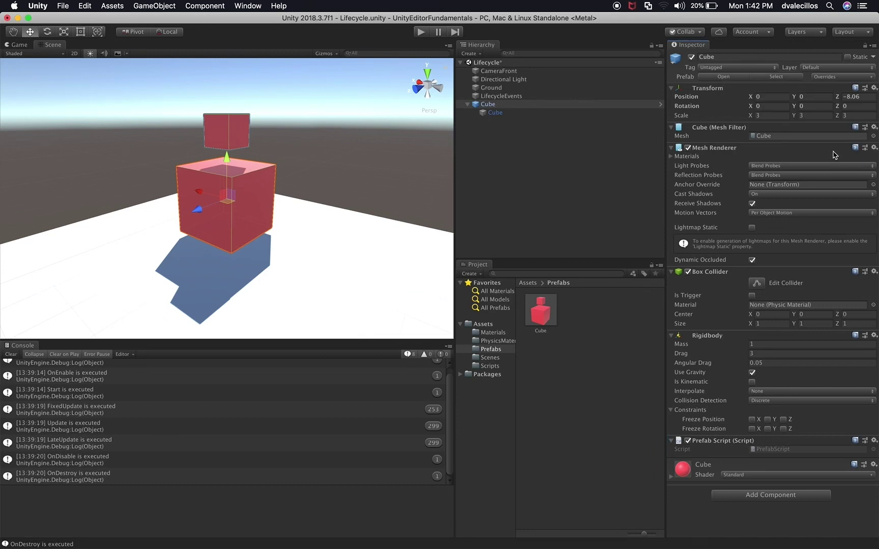
Step: Open the Cube prefab to check its components for the applied Prefab Script, and return to the scene
click(536, 312)
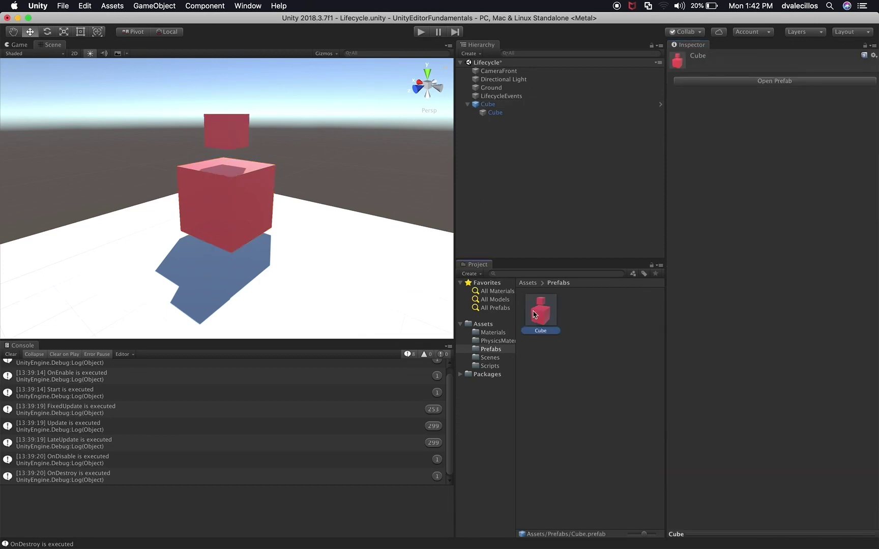
click(758, 81)
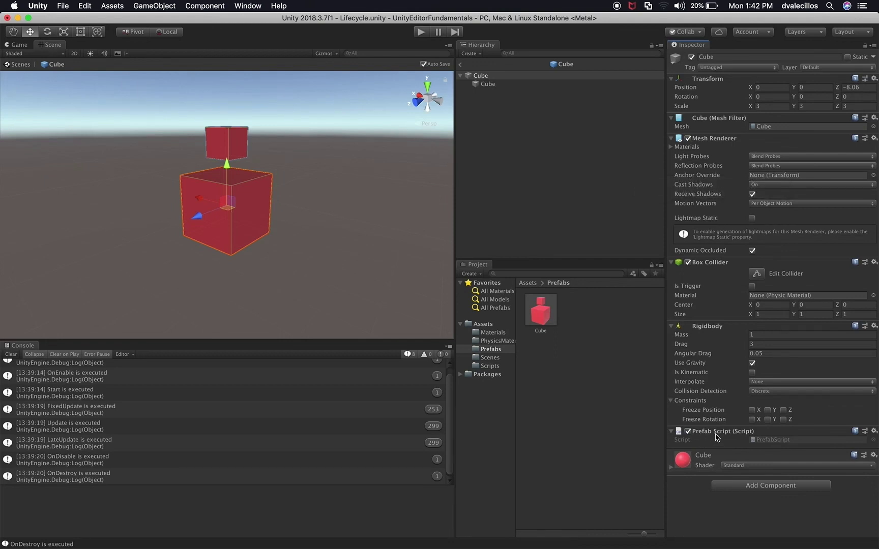
click(463, 65)
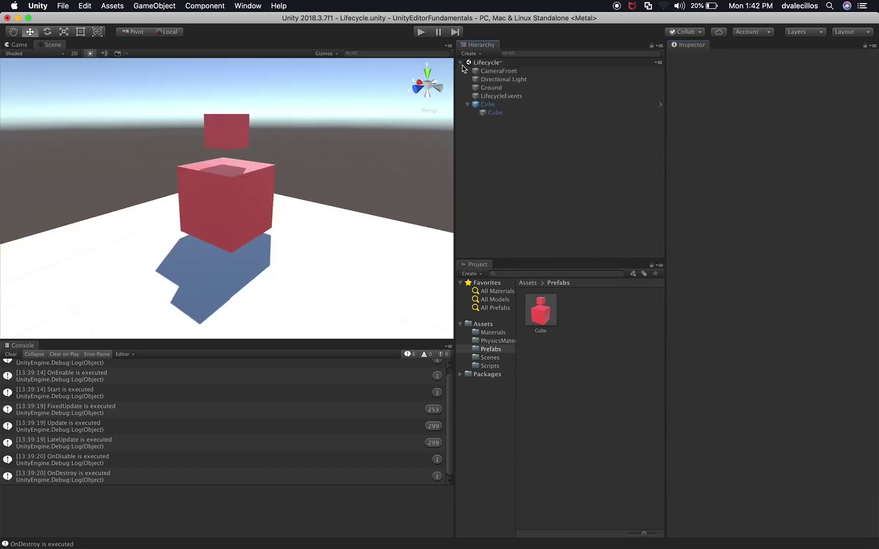
Step: Remove the Box Collider from the parent Cube instance in the scene and apply that override to the Cube prefab
click(484, 104)
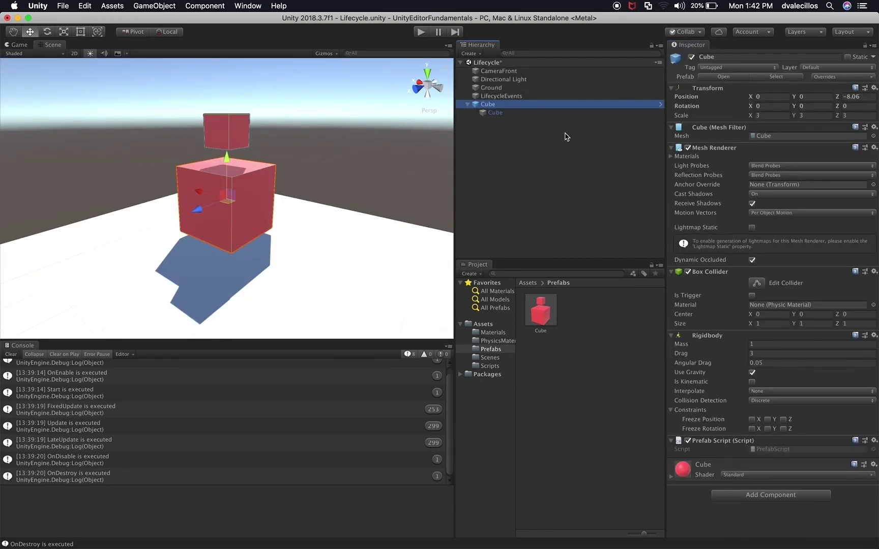
click(564, 175)
click(509, 105)
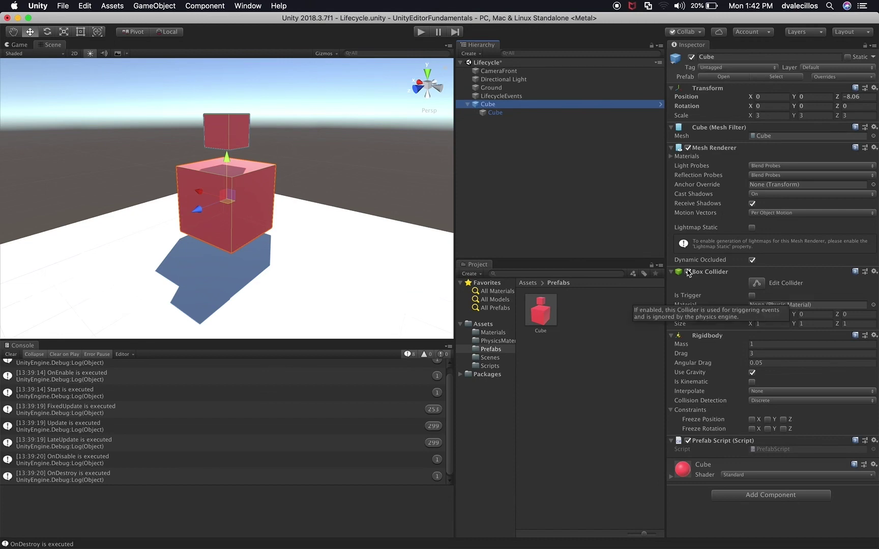
click(874, 271)
click(854, 298)
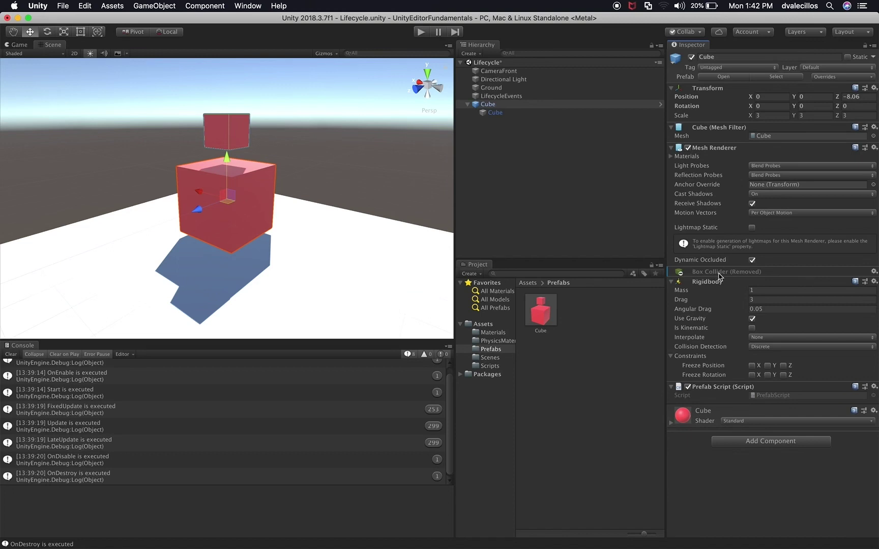
click(827, 77)
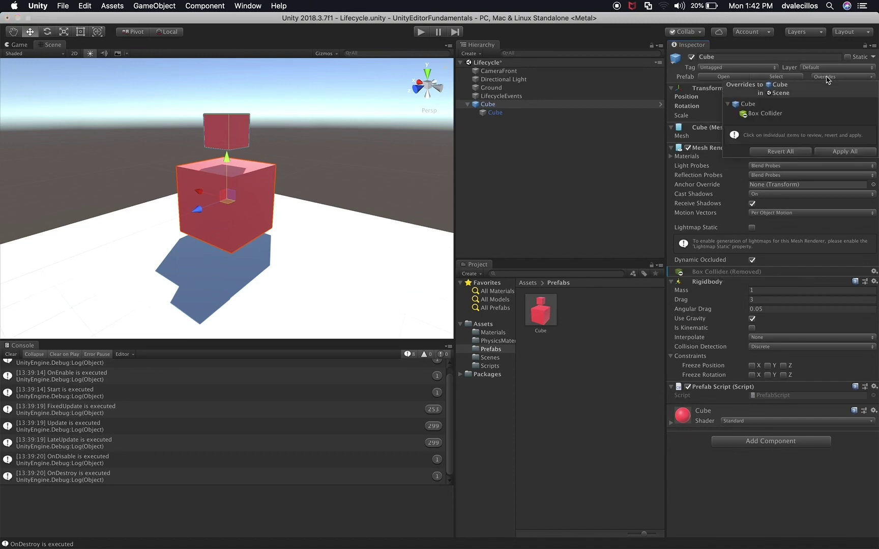
click(827, 152)
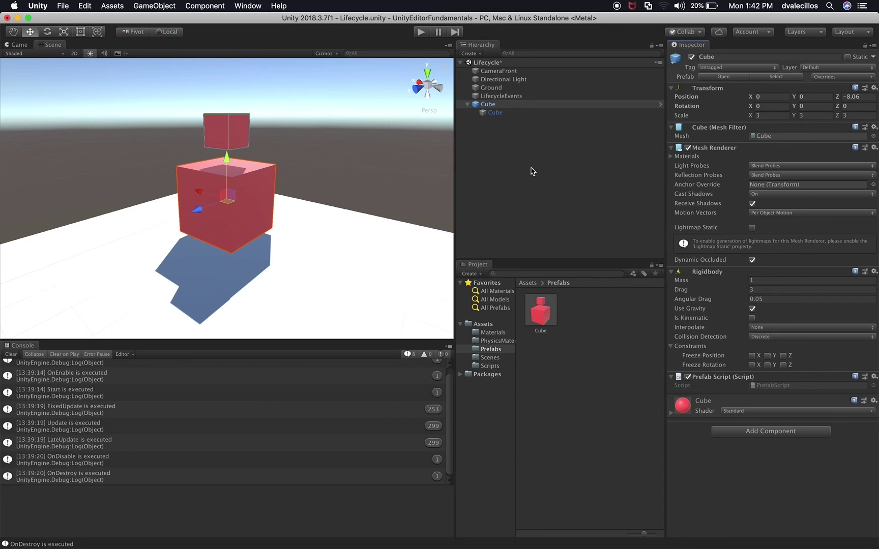
Step: Check the Cube prefab's components, and play the scene to observe how the cubes behave without the parent's Box Collider before stopping it
click(532, 309)
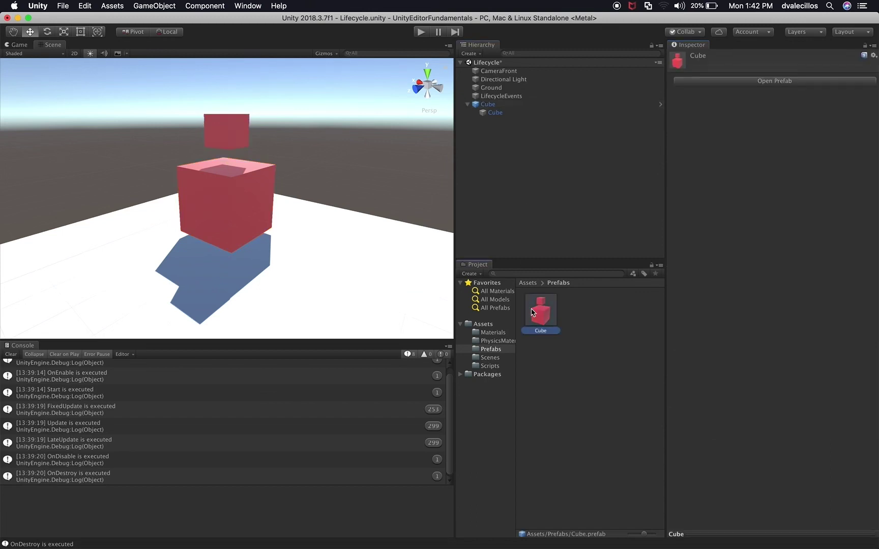
click(741, 83)
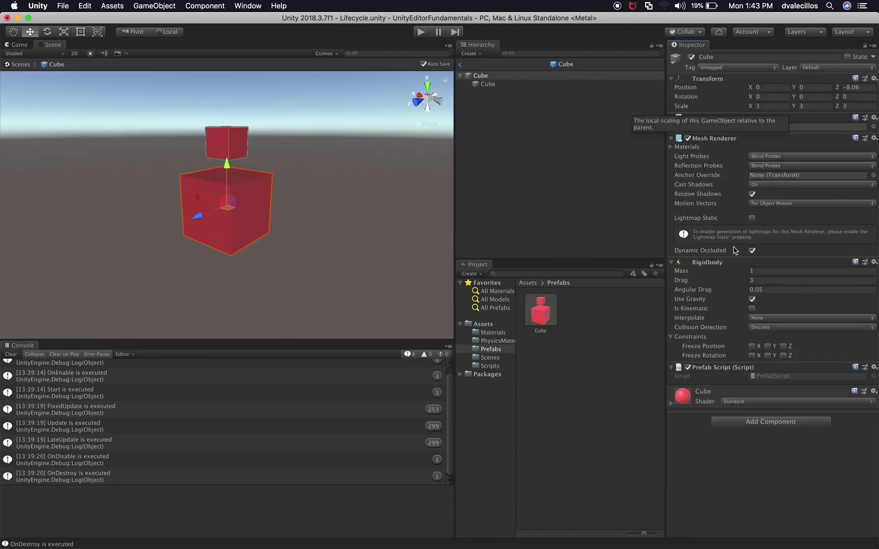
click(15, 44)
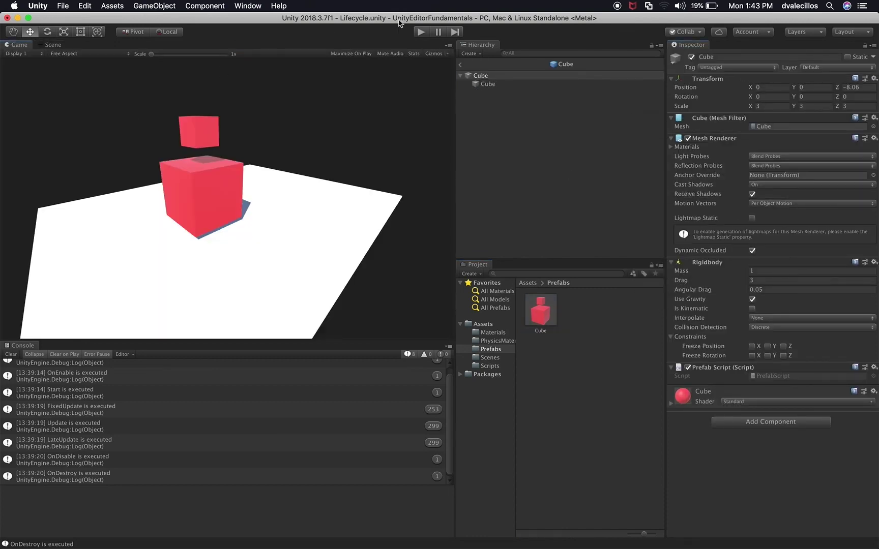
click(420, 32)
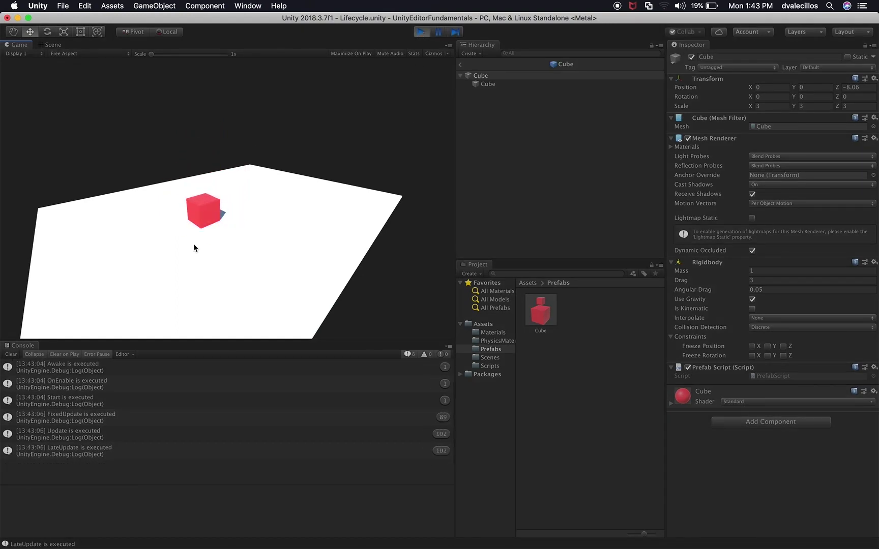
click(490, 85)
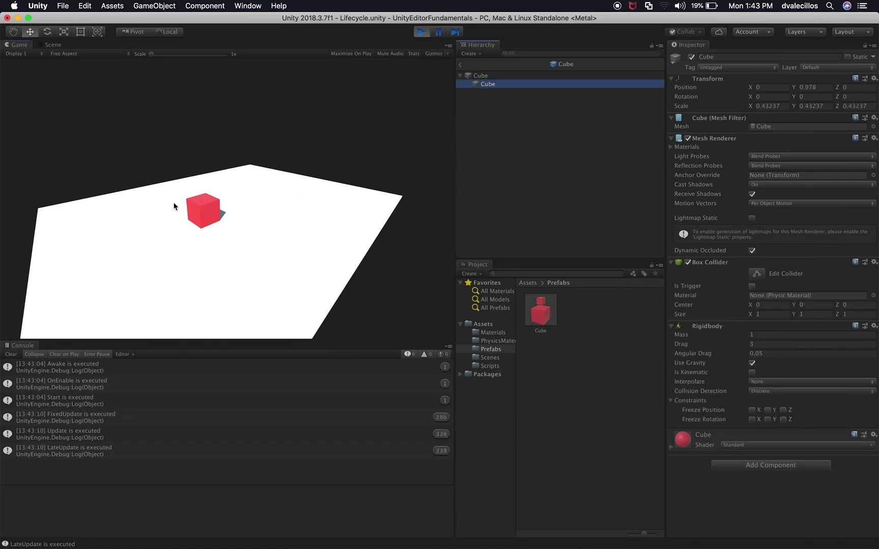
click(55, 46)
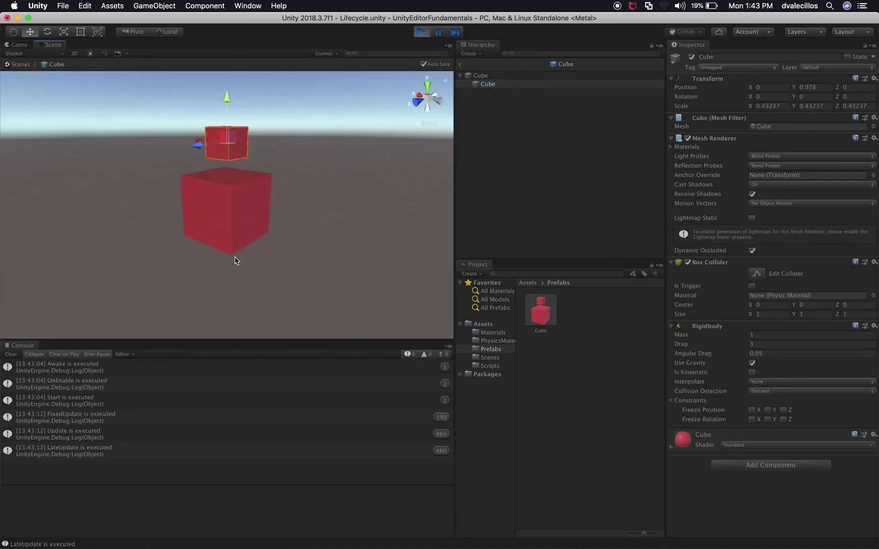
alt+drag(328, 257, 162, 76)
click(25, 47)
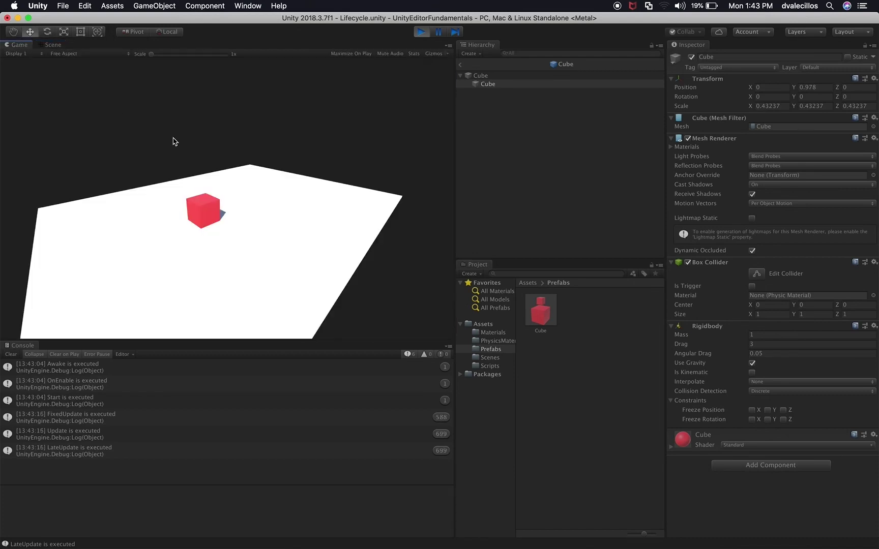
click(420, 32)
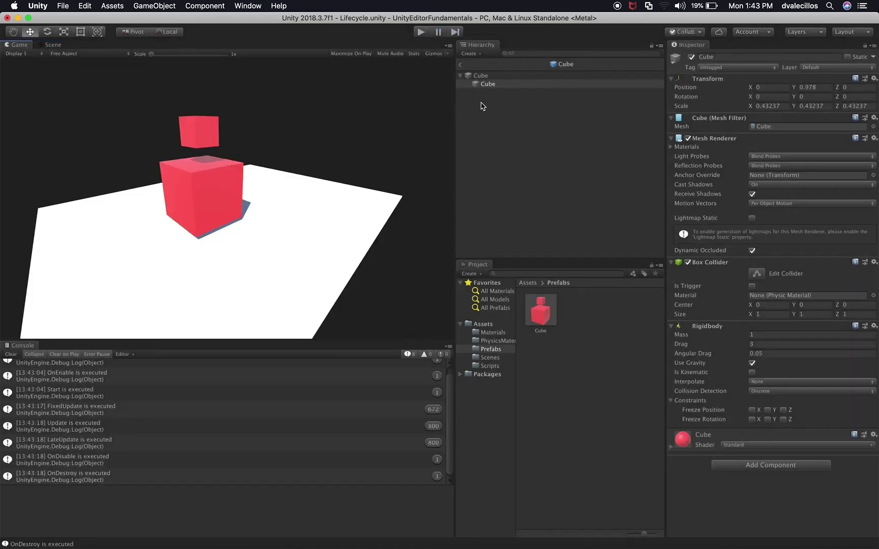
Step: Add a Box Collider component to the parent Cube in the Cube prefab
click(498, 75)
click(744, 423)
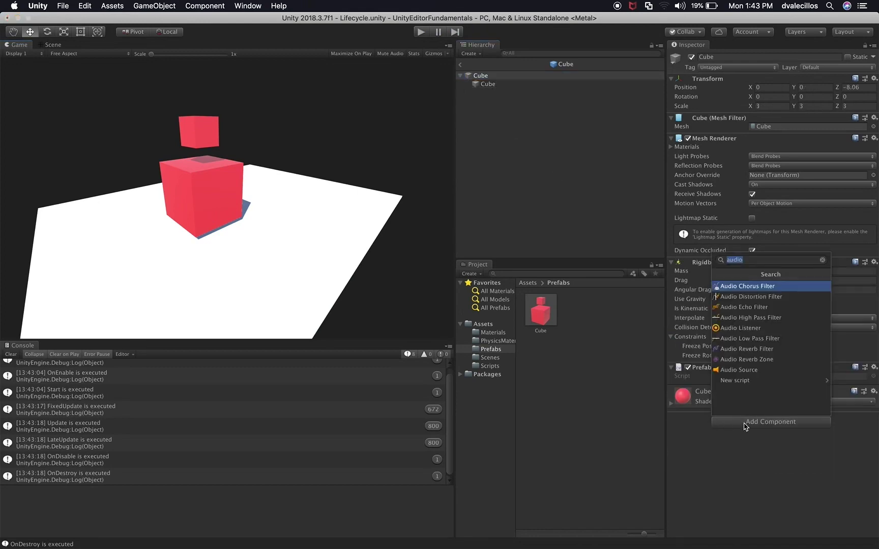
text(box)
key(Down)
key(Return)
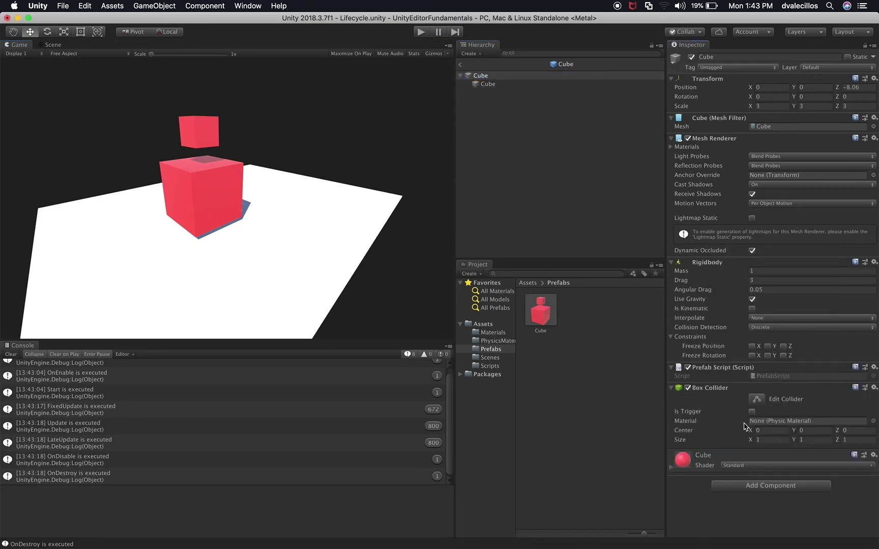
Step: Collapse the new Box Collider and move it up the parent Cube's component order to sit just above the Rigidbody
right_click(711, 390)
key(Escape)
click(719, 393)
right_click(719, 392)
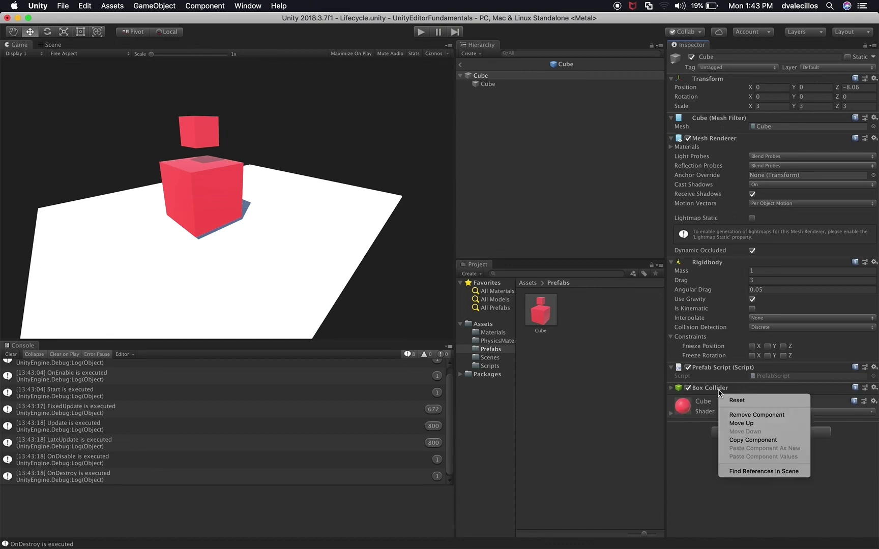
click(735, 424)
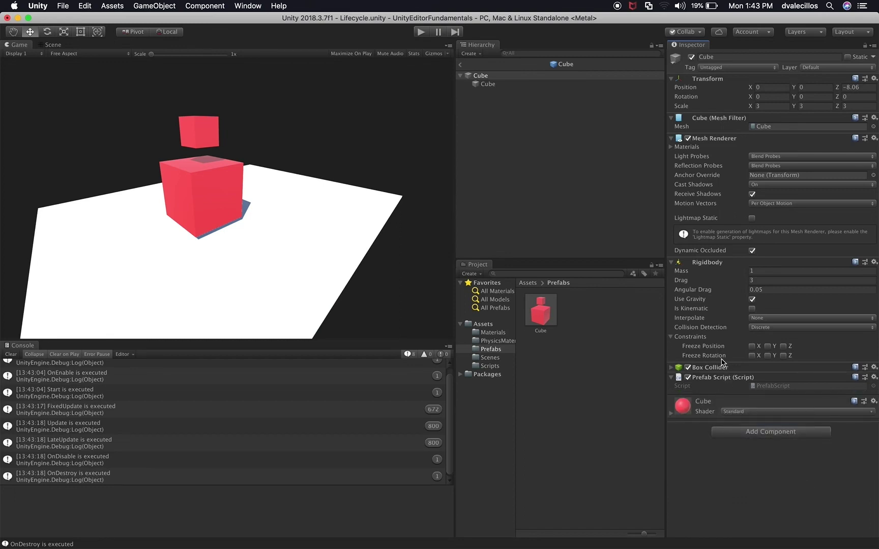
right_click(711, 370)
click(721, 400)
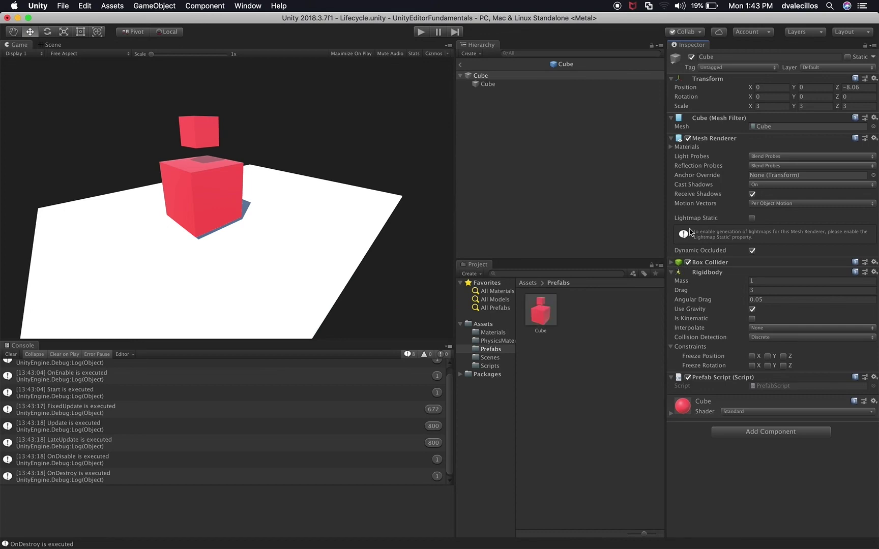
Step: Check in the scene whether the parent Cube instance has the Box Collider, and reopen the Cube prefab
click(460, 64)
click(488, 104)
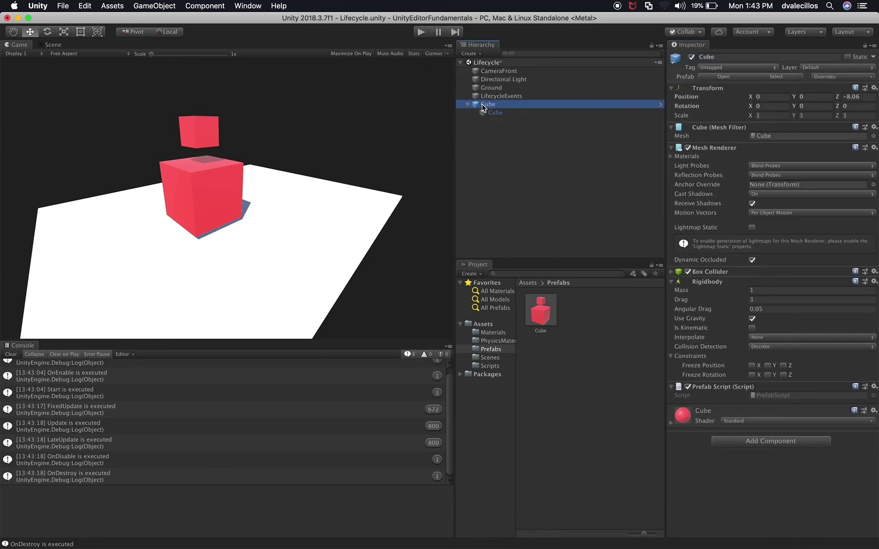
click(541, 308)
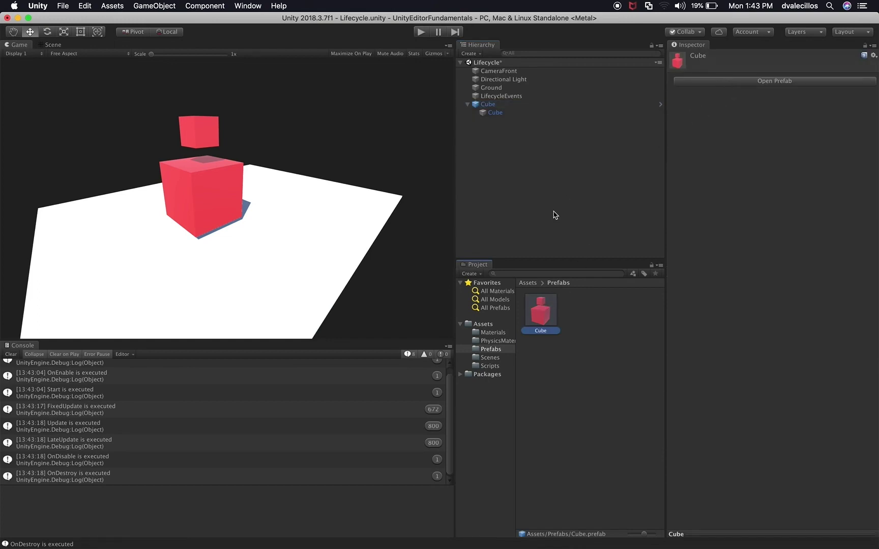
click(706, 84)
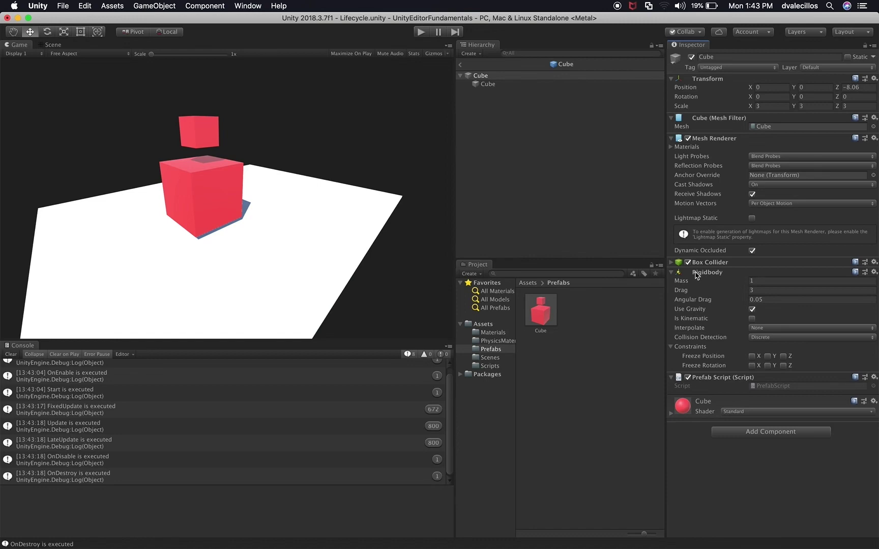
Step: Add a second Box Collider component to the parent Cube in the prefab
click(738, 432)
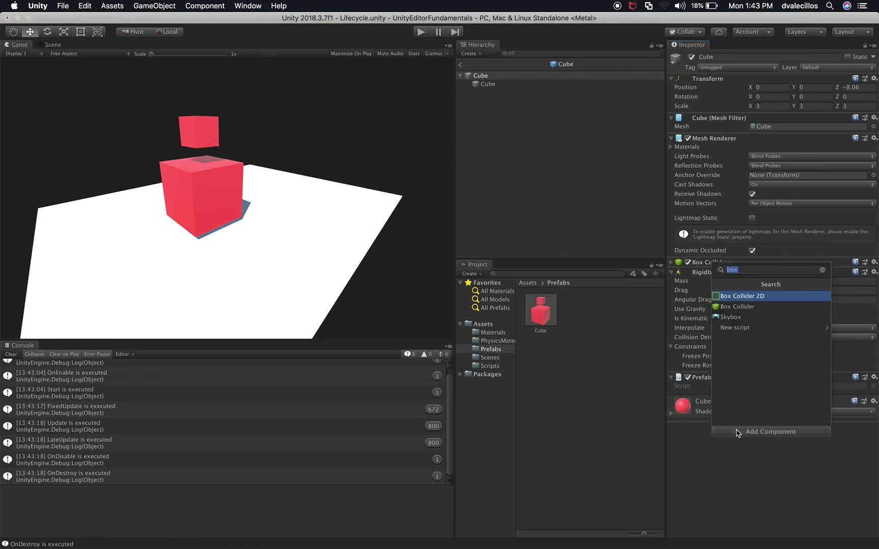
key(Down)
key(Return)
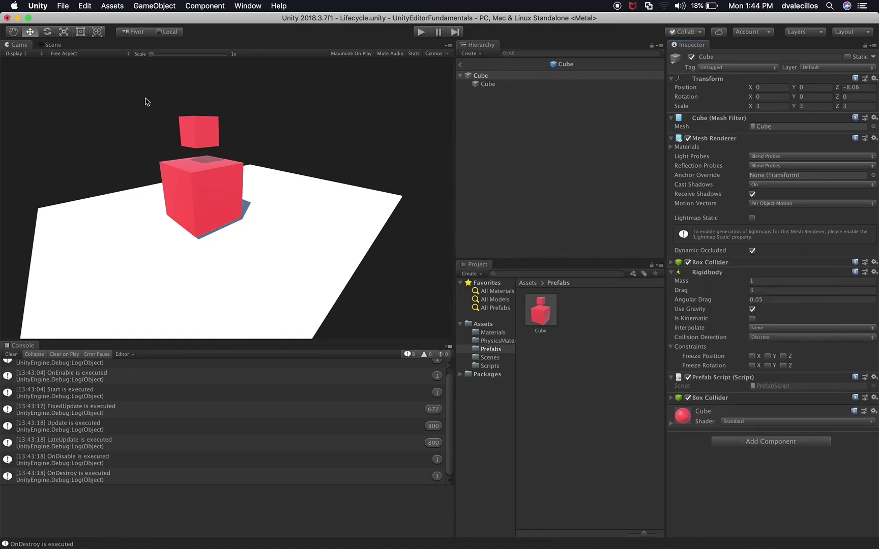
Step: Shift the second Box Collider's Center X to about -1.12 so it sits beside the parent cube, and deselect the cube
click(54, 45)
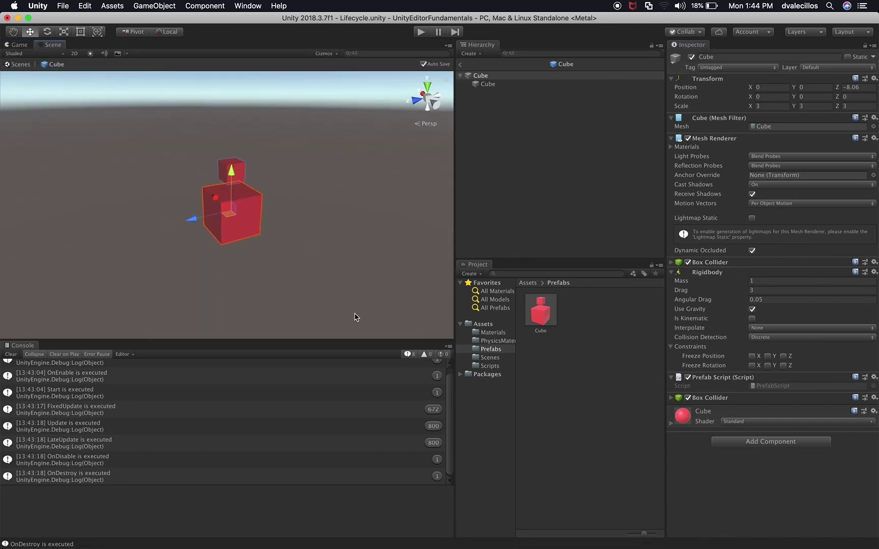
click(704, 399)
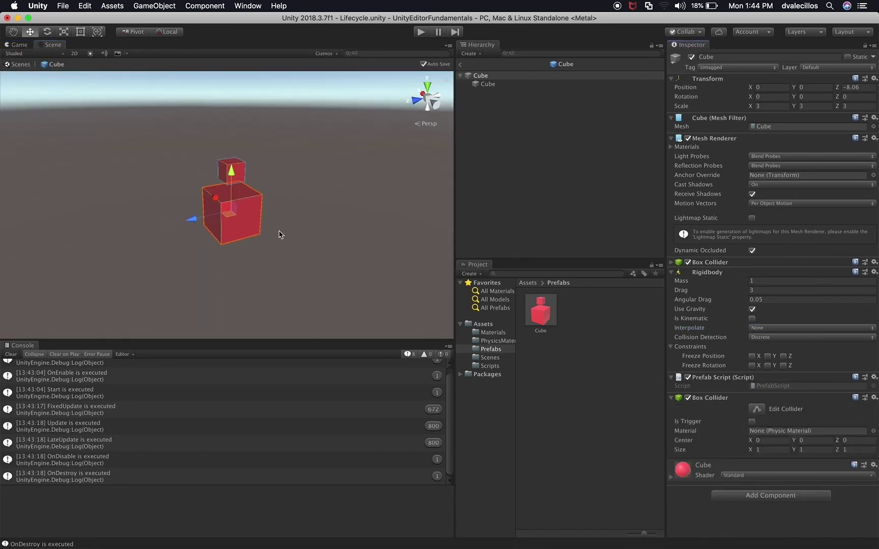
scroll(279, 231, up, 5)
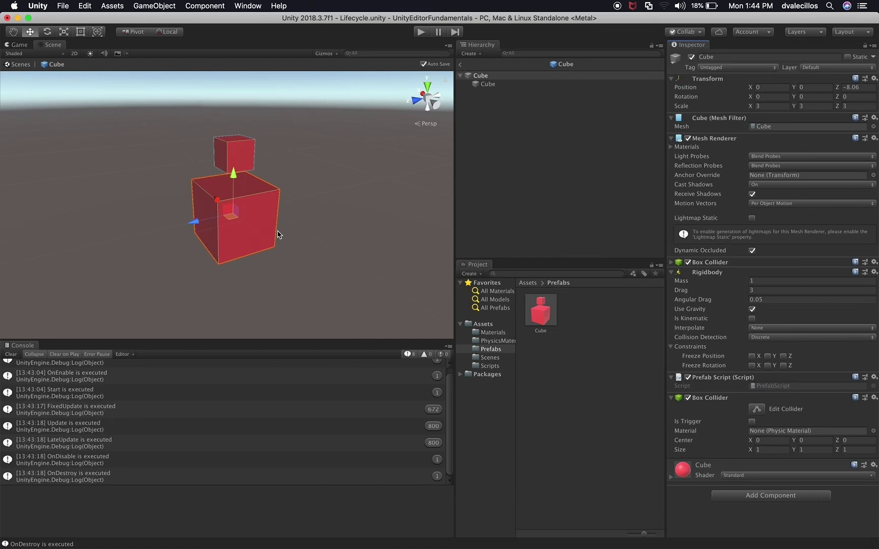
click(749, 441)
mouse_move(738, 443)
mouse_down()
mouse_move(685, 443)
mouse_move(730, 446)
mouse_up()
scroll(394, 290, down, 5)
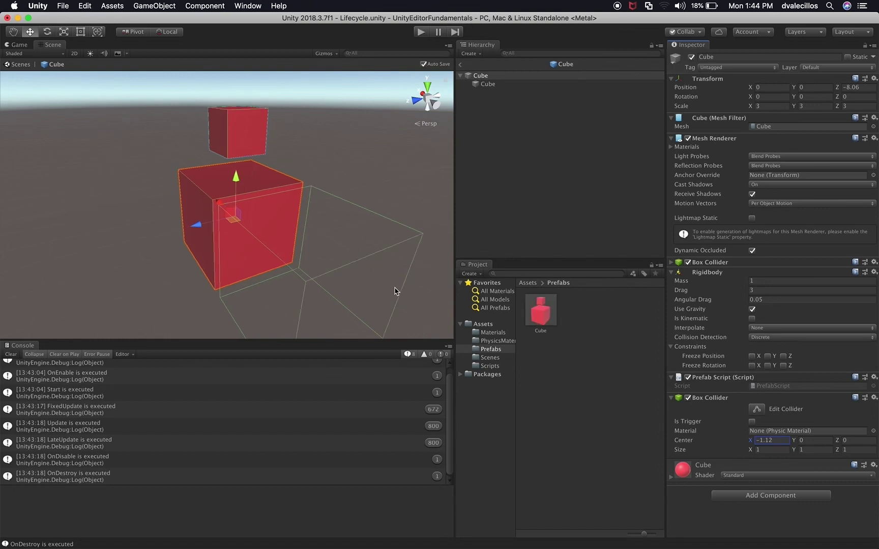
alt+drag(399, 275, 403, 251)
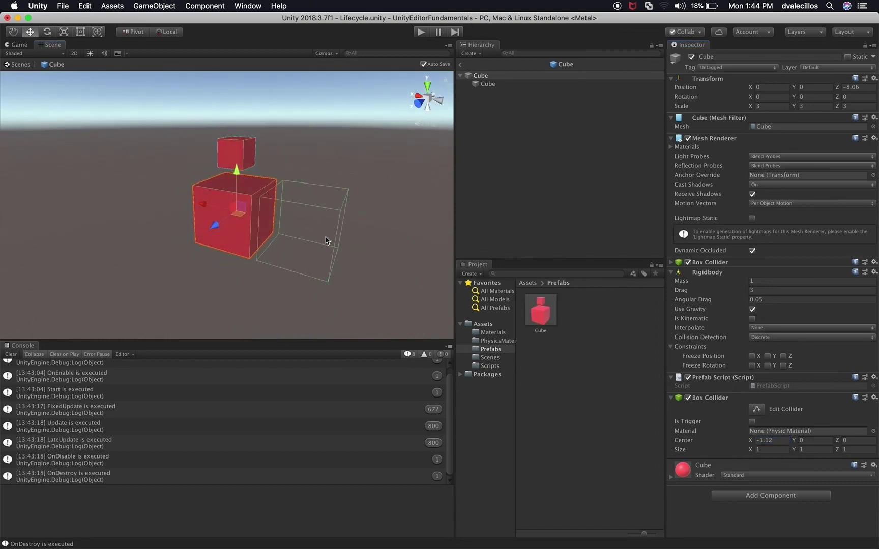
click(497, 134)
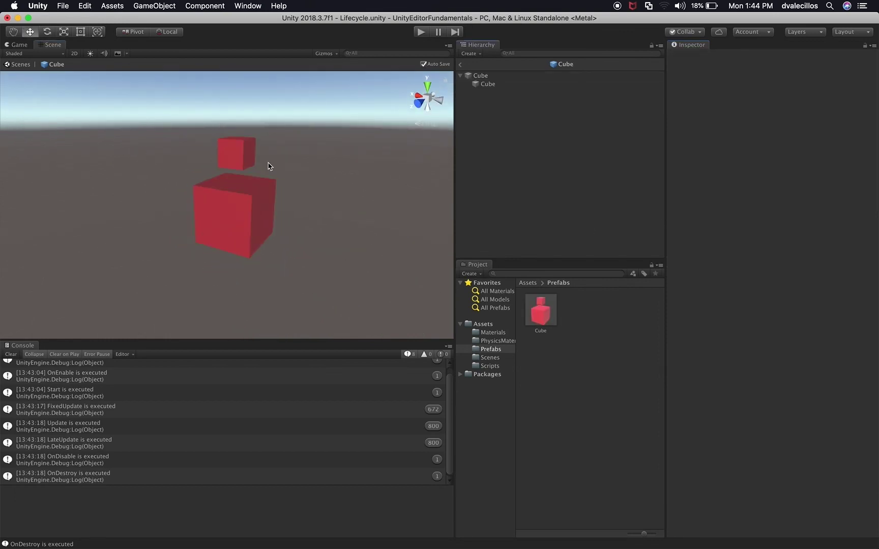
Step: Compare the parent Cube's Box Colliders in the prefab with those on its instance in the Lifecycle scene
click(219, 208)
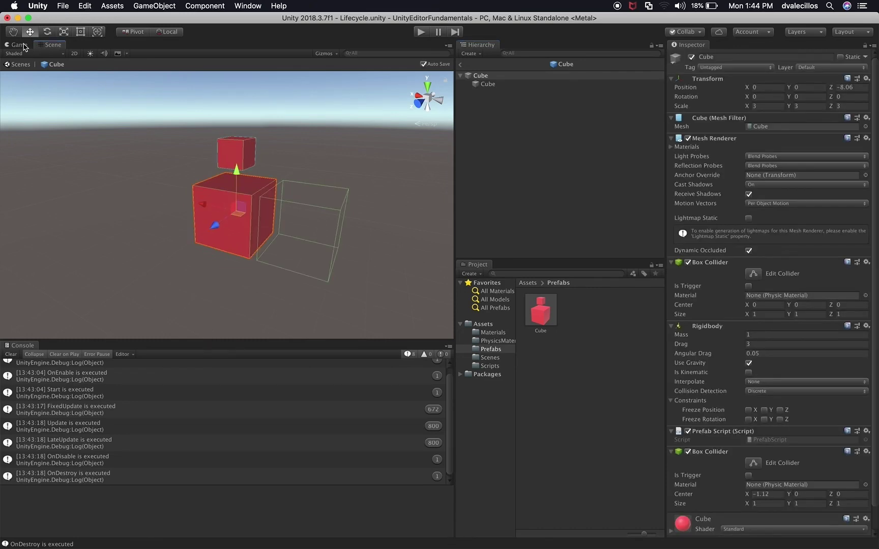
click(460, 65)
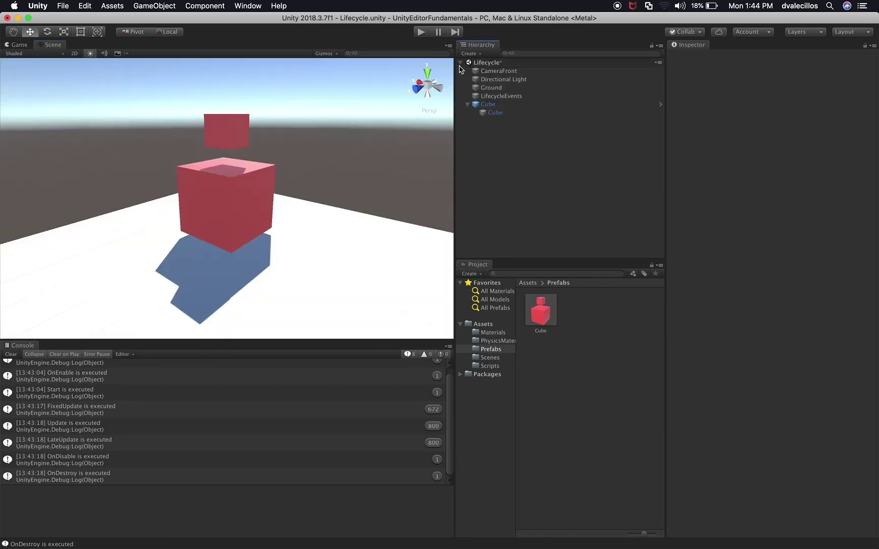
click(485, 104)
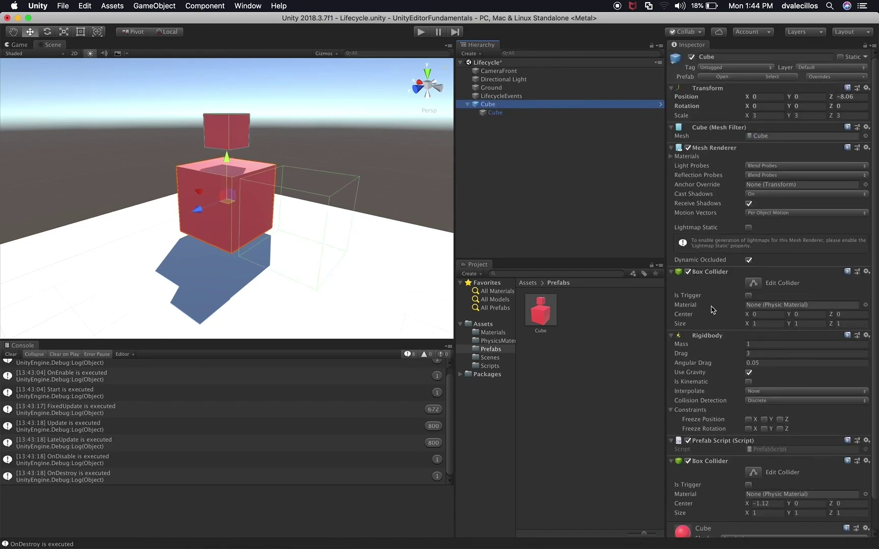
scroll(712, 308, down, 2)
click(524, 127)
click(491, 105)
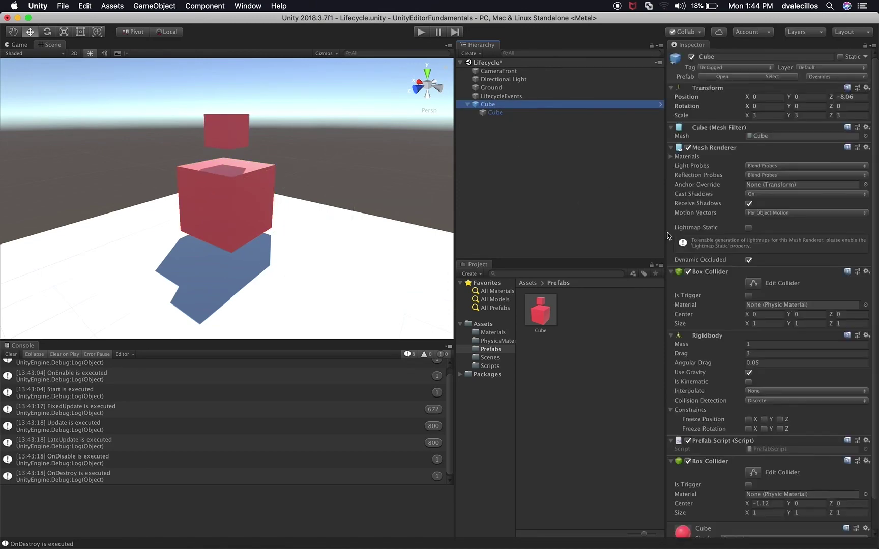
scroll(722, 395, down, 2)
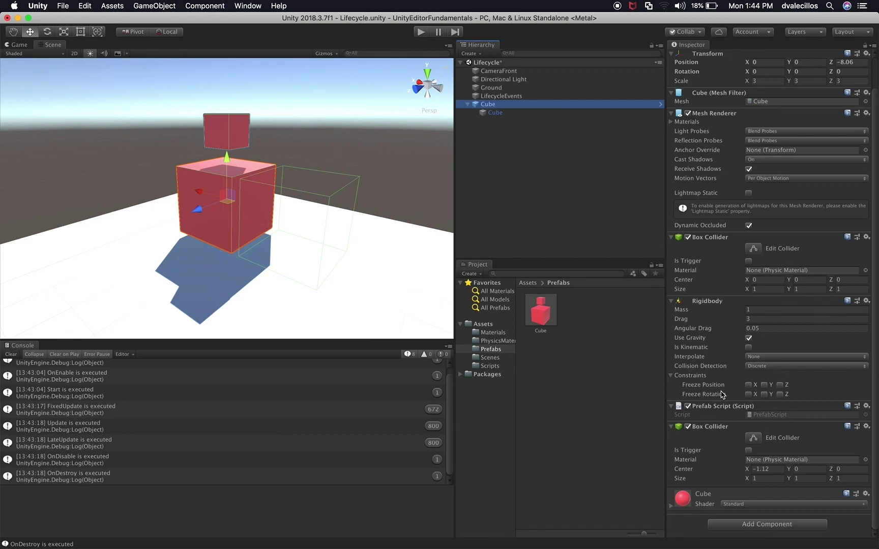
Step: Open the Cube prefab asset to review its components, return to the scene and inspect the parent and child Cube instances
click(541, 312)
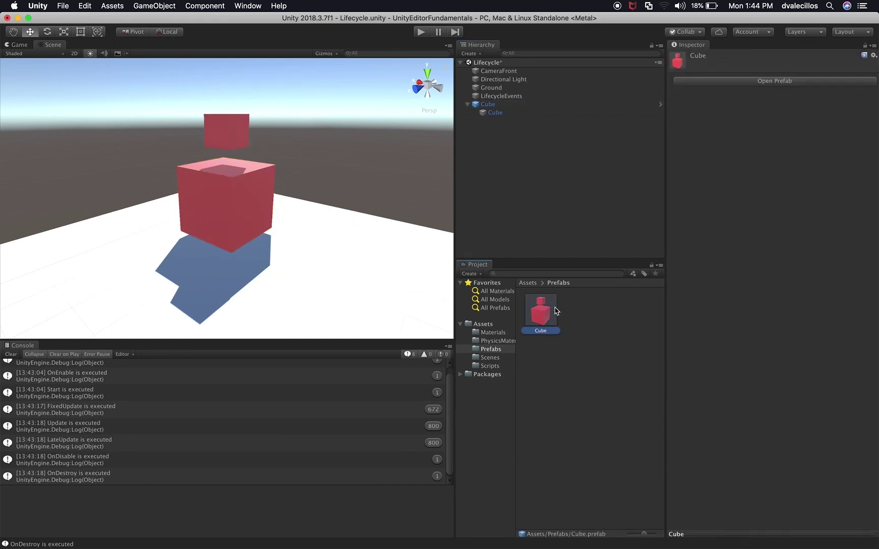
click(733, 81)
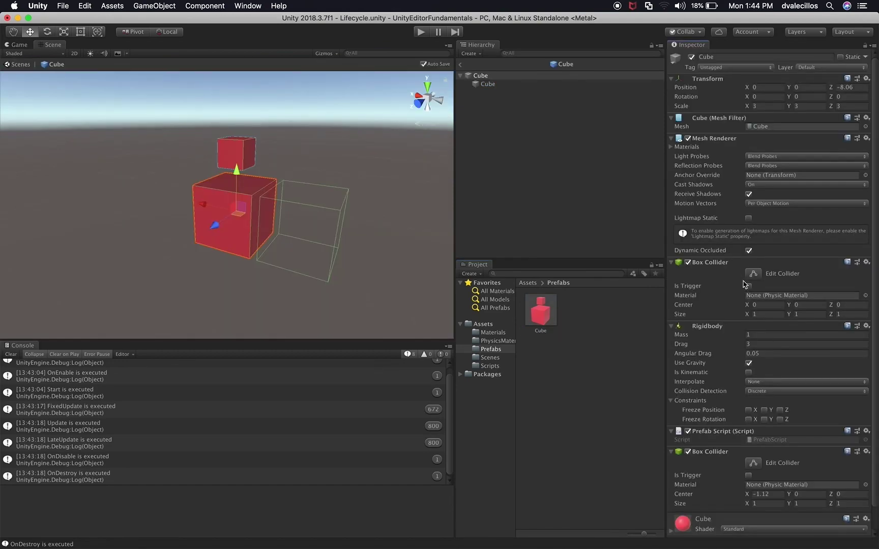
click(462, 65)
click(507, 106)
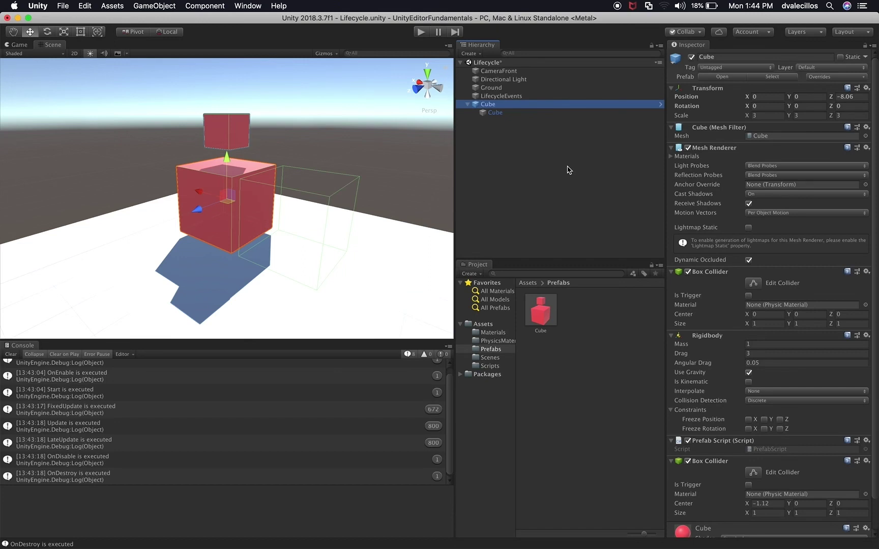
click(511, 112)
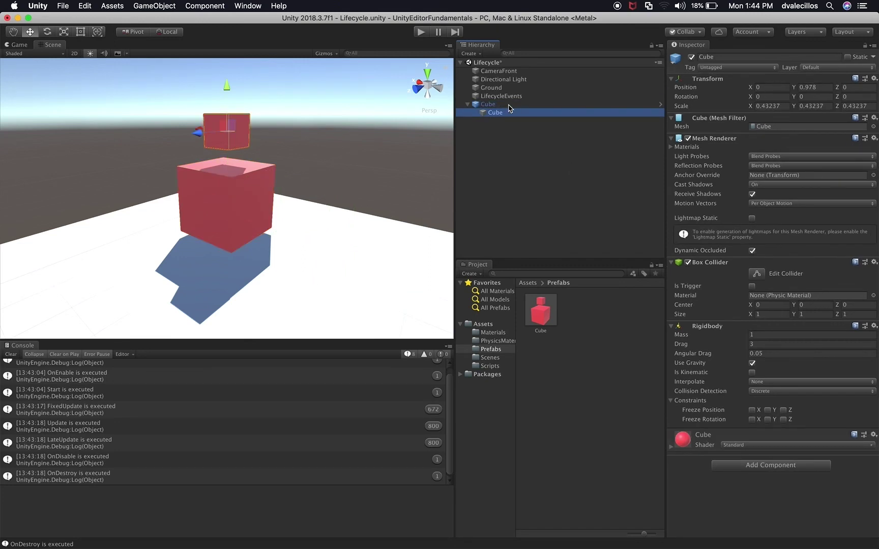
Step: Duplicate the parent Cube instance in the scene and move the copy along the Z axis to about 0.45
click(509, 105)
click(467, 104)
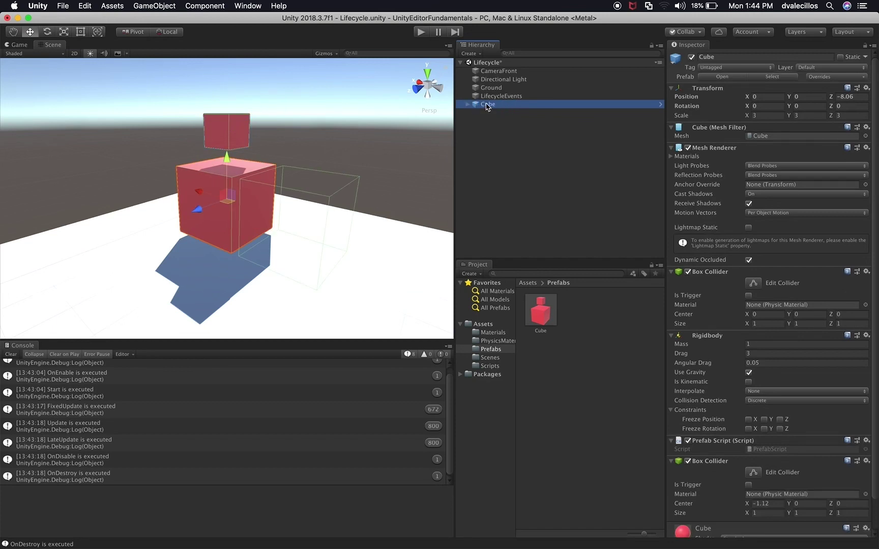
key(super+d)
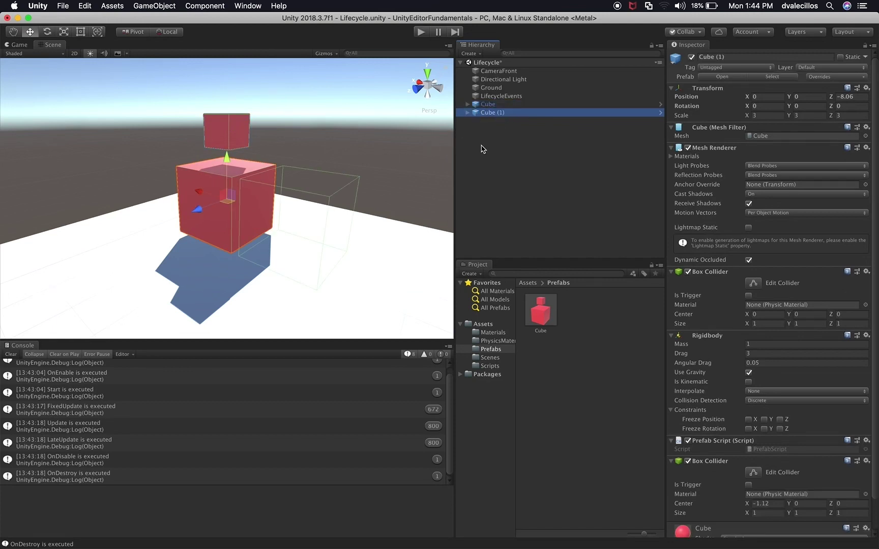
scroll(226, 175, down, 5)
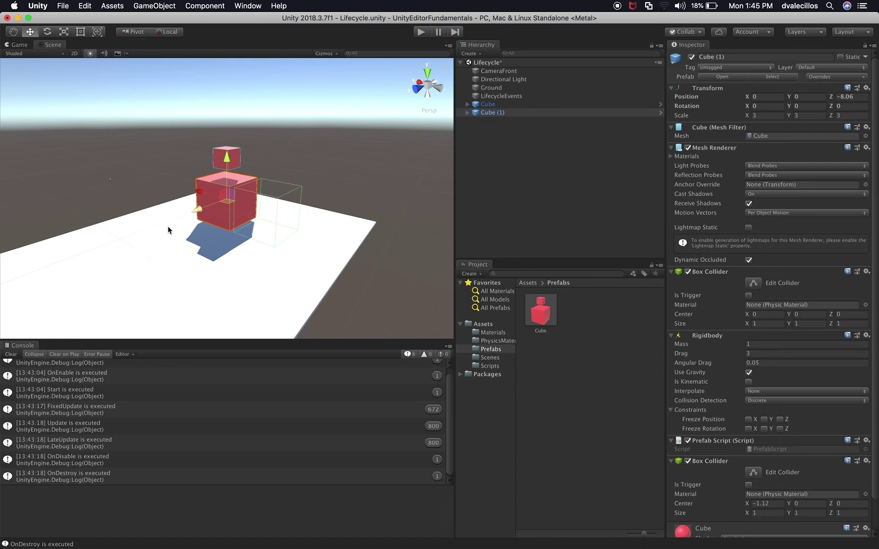
drag(157, 236, 133, 253)
Step: Try to move the child Cube within the duplicated prefab instance's hierarchy
click(467, 113)
click(494, 121)
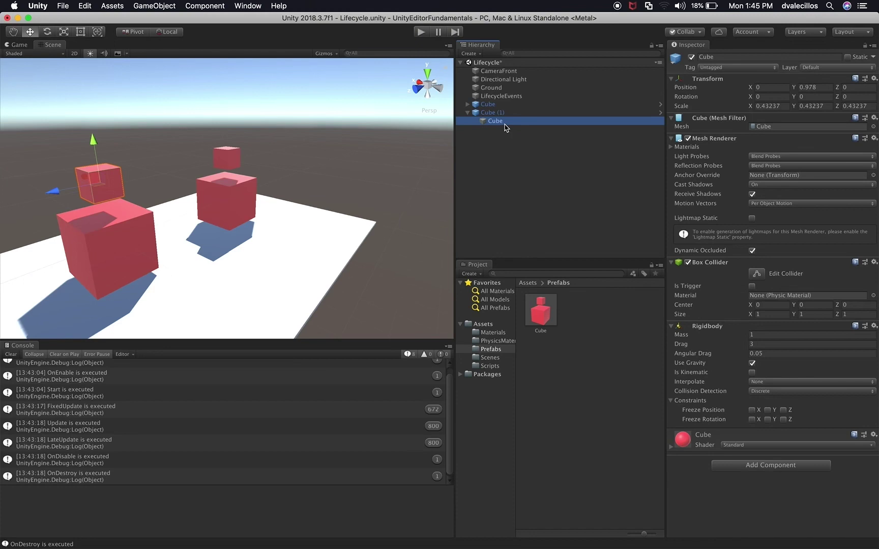
drag(505, 125, 508, 123)
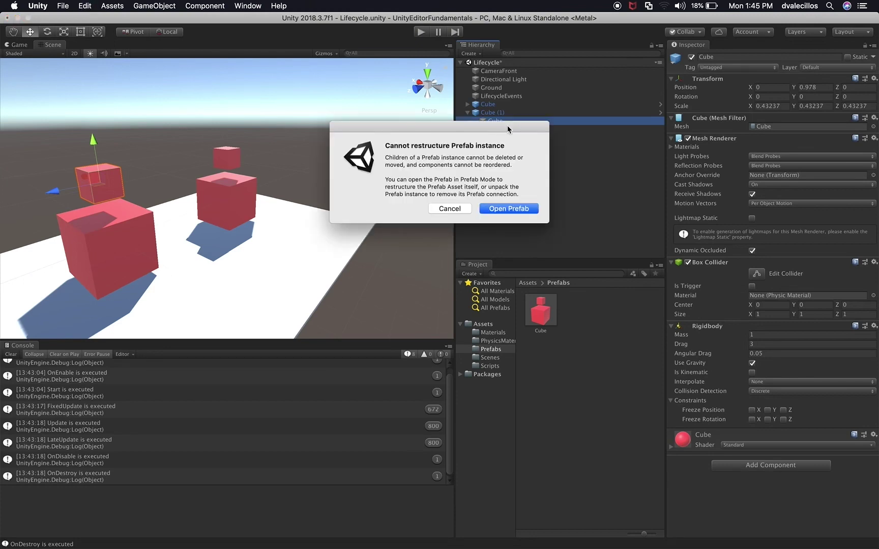
click(458, 209)
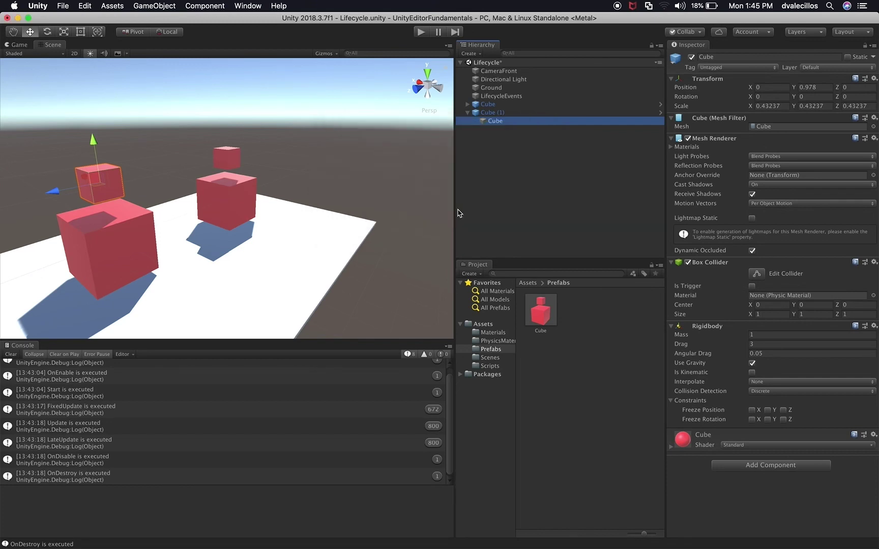
Step: Rename the duplicated Cube instance as Cube_2
click(500, 114)
click(501, 114)
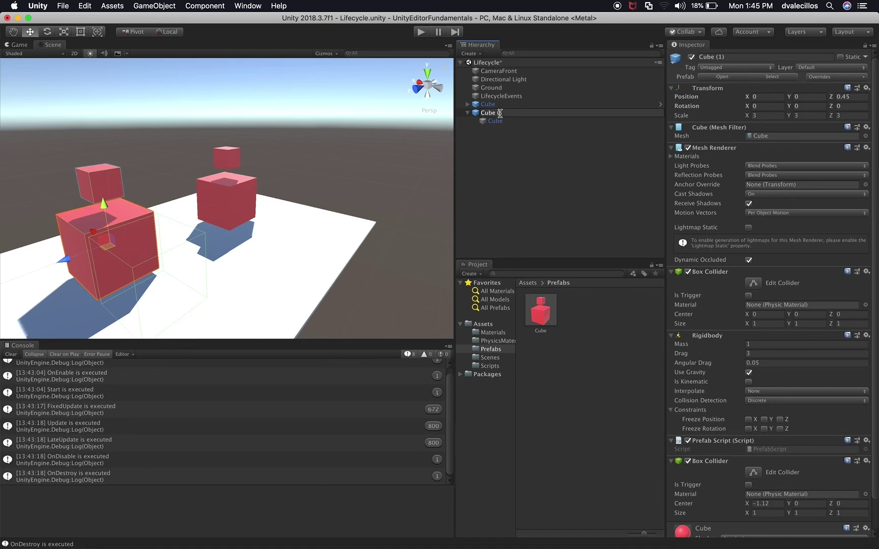
text(_2)
key(Return)
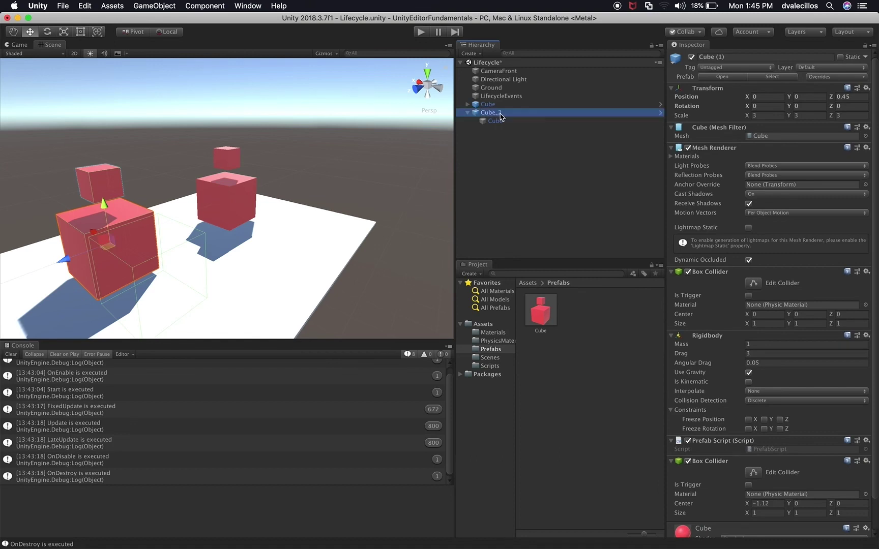
Step: Create a prefab variant from the Cube_2 instance in the Prefabs folder
drag(489, 117, 558, 372)
drag(558, 373, 575, 370)
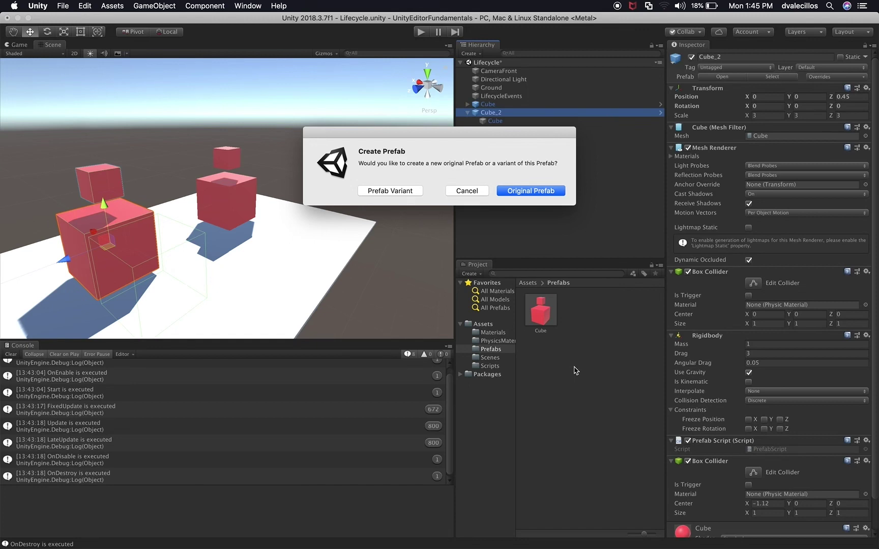
click(389, 191)
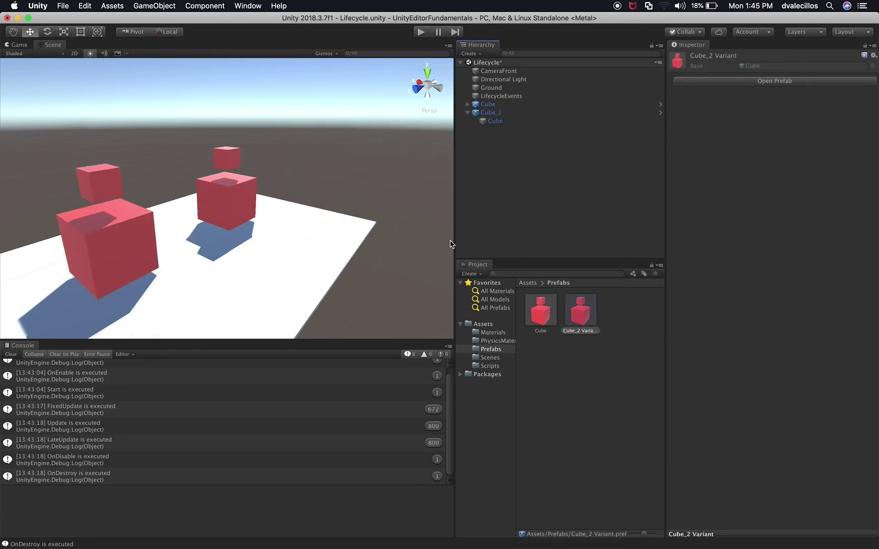
Step: Compare the original Cube instance with the Cube_2 variant instance in the scene
click(496, 105)
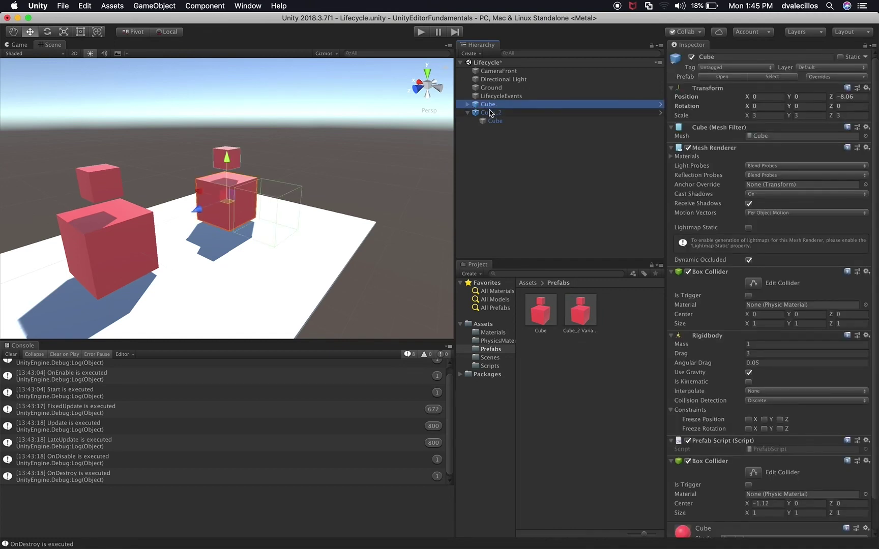
double_click(491, 113)
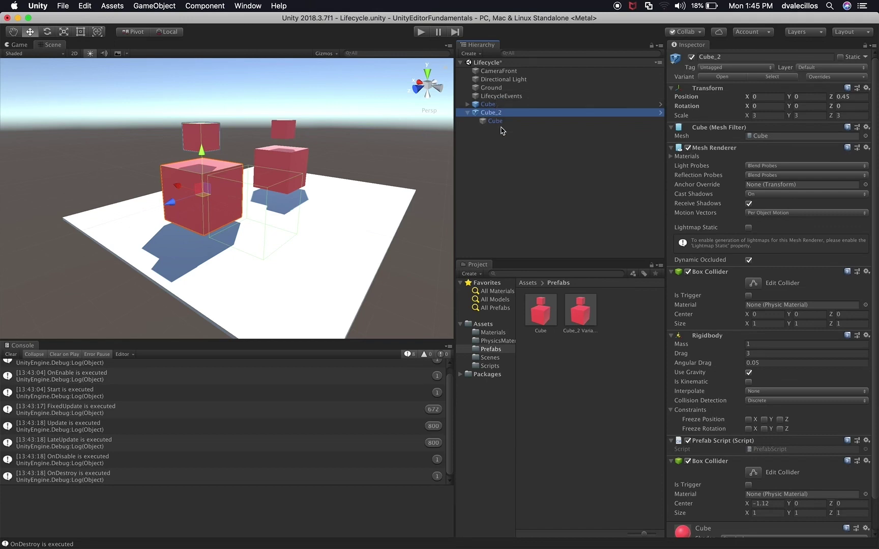
click(491, 104)
click(484, 115)
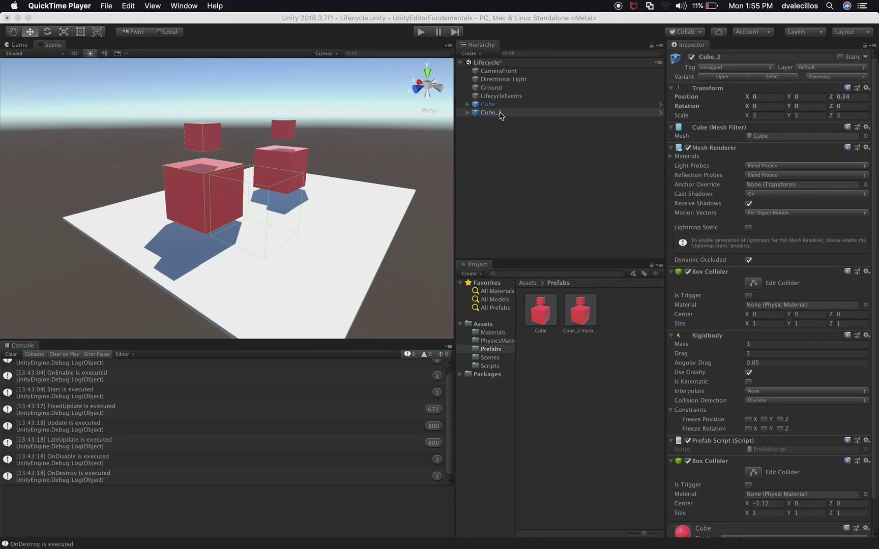
Step: Remove the second Box Collider, below the Prefab Script, from the Cube_2 instance
click(500, 114)
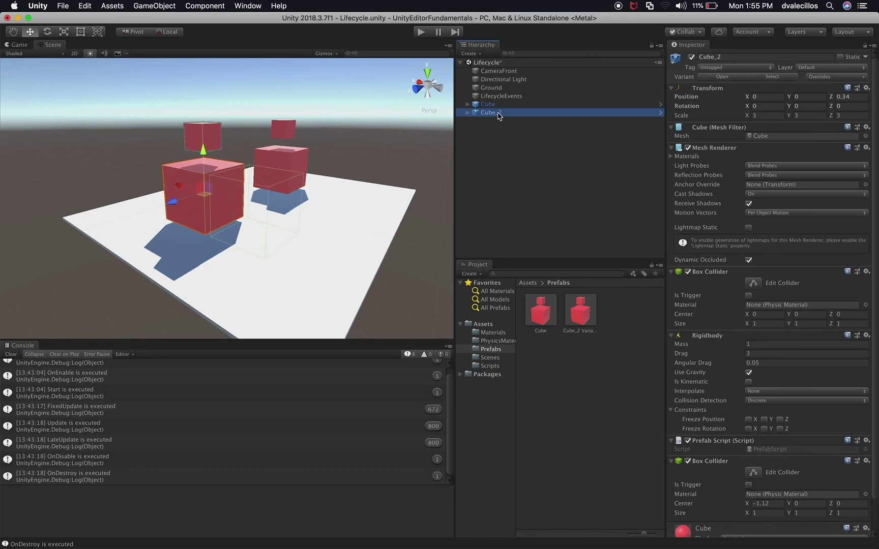
scroll(791, 470, down, 2)
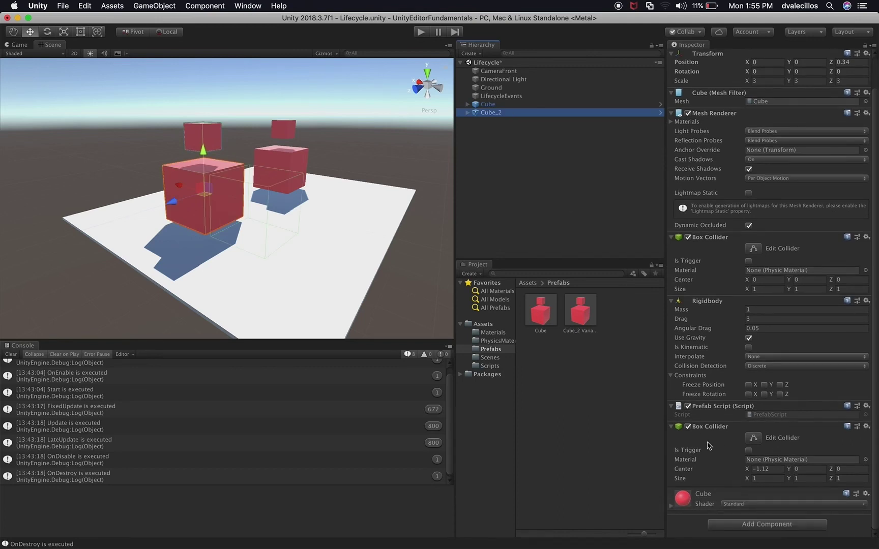
click(863, 431)
click(822, 452)
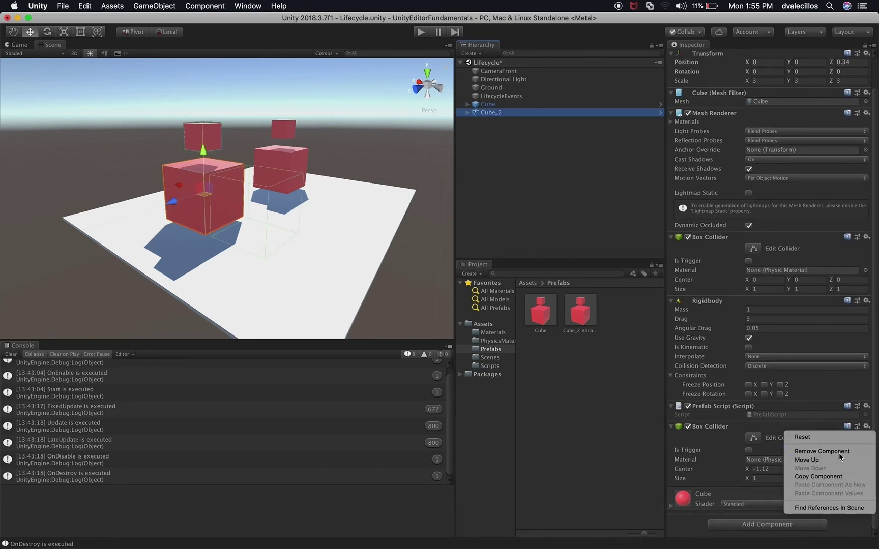
Step: Apply all of Cube_2's overrides to its variant prefab, and check the original Cube instance's Box Colliders
click(837, 78)
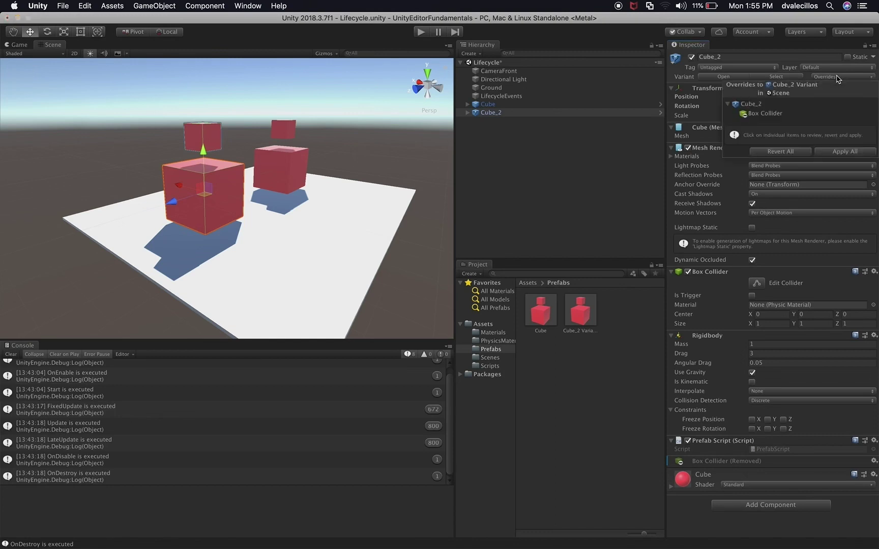
click(832, 153)
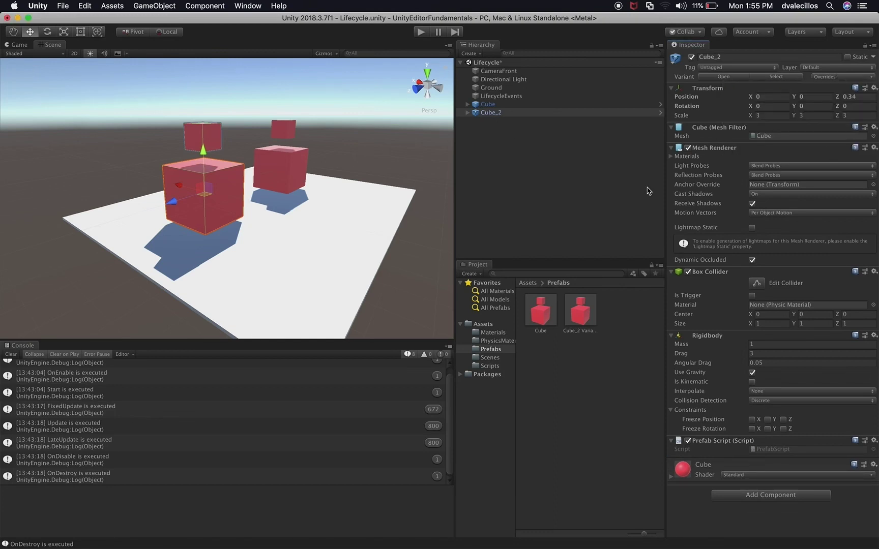
click(503, 105)
scroll(703, 347, down, 3)
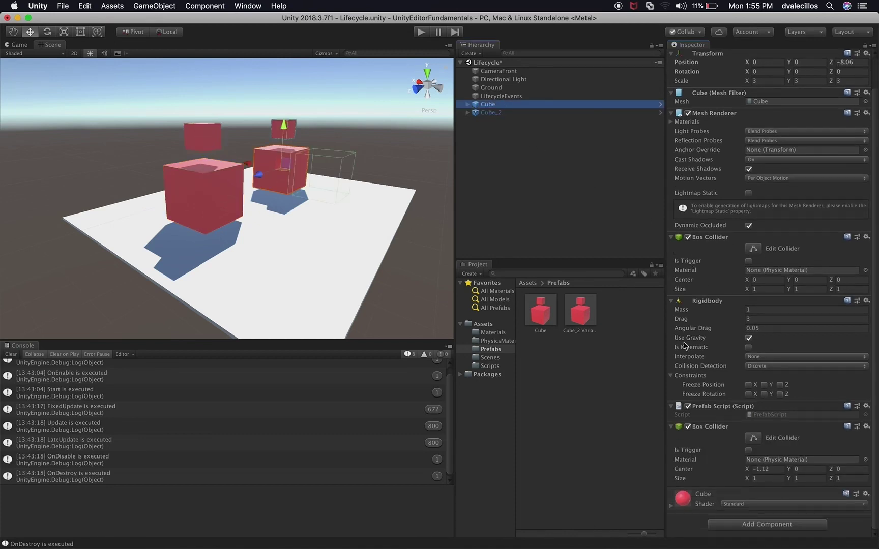